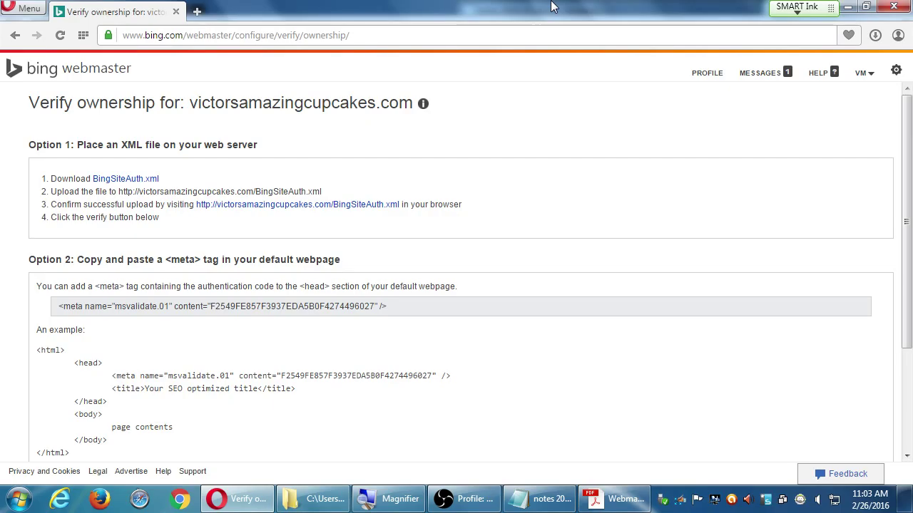
- Return from the cupcakes site's verification page to the My Sites list
click(109, 80)
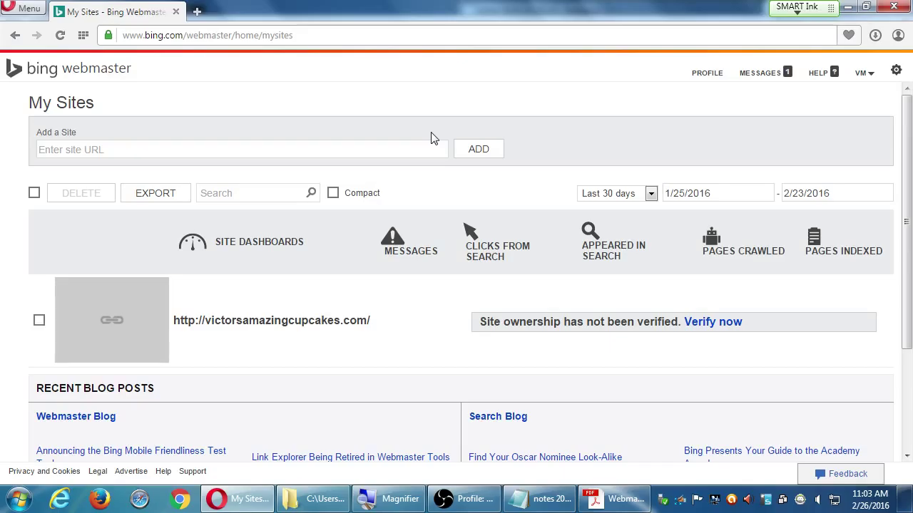
scroll(431, 153, down, 2)
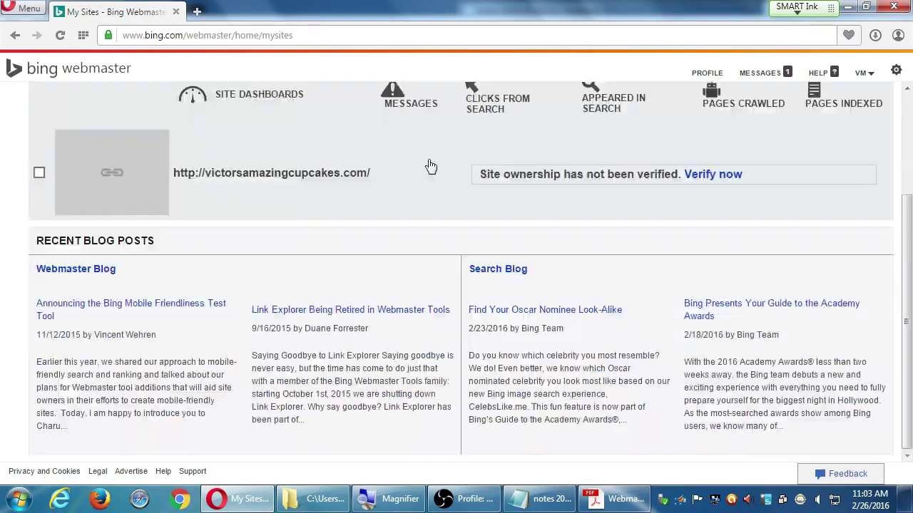
scroll(430, 163, up, 2)
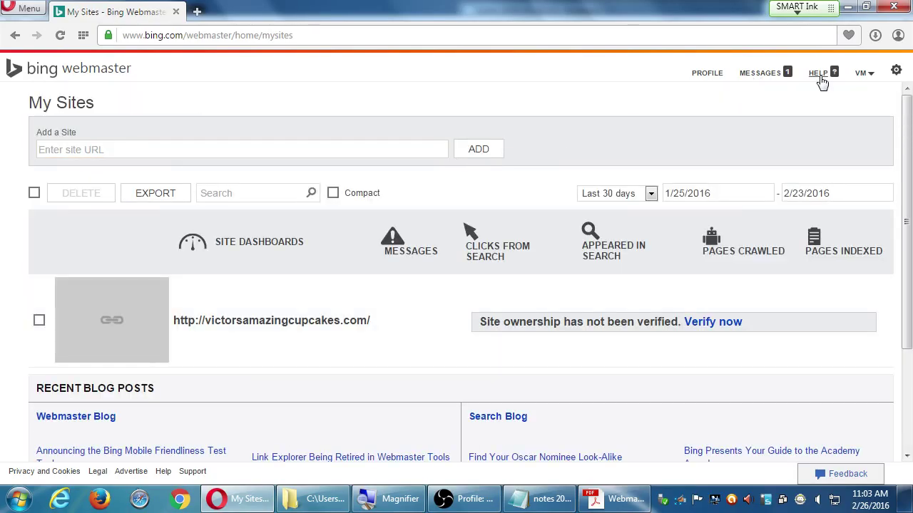
- Sign out of the Webmaster account, dock the browser left, and restore the recorder window
click(866, 74)
click(873, 88)
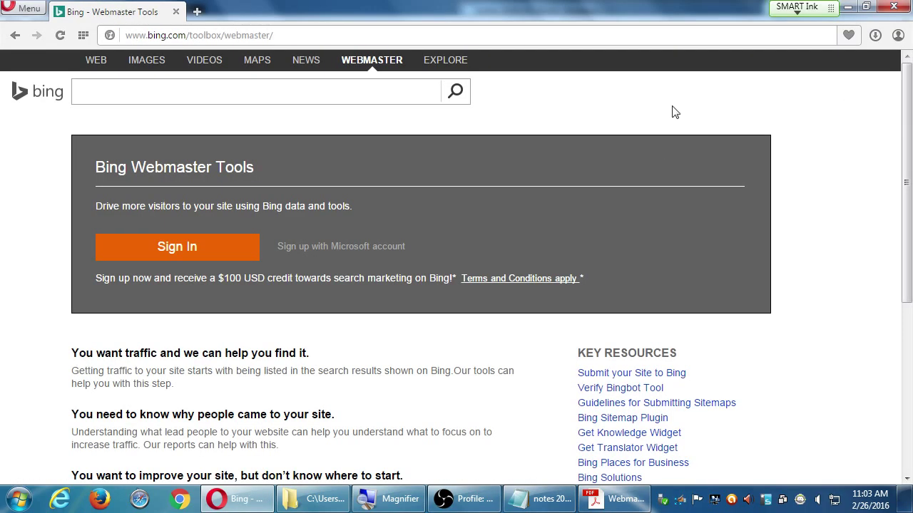
key(super+Left)
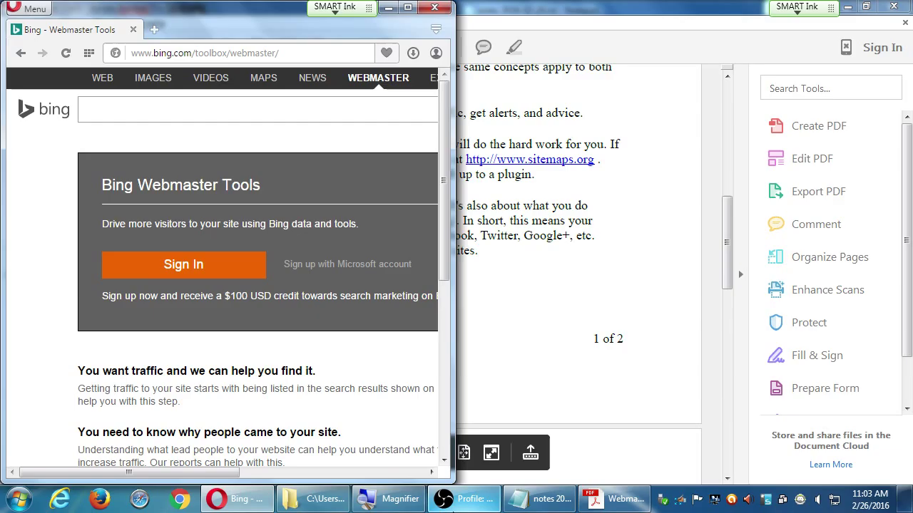
click(456, 502)
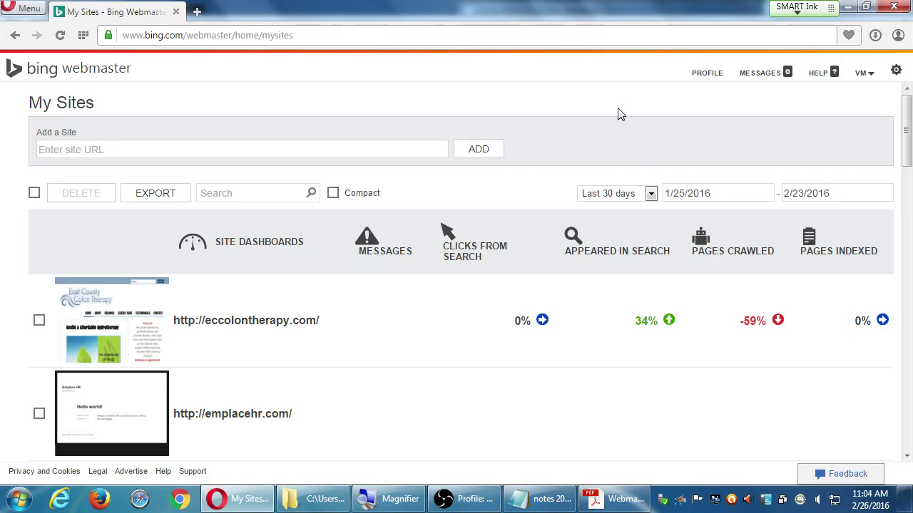
scroll(620, 235, down, 2)
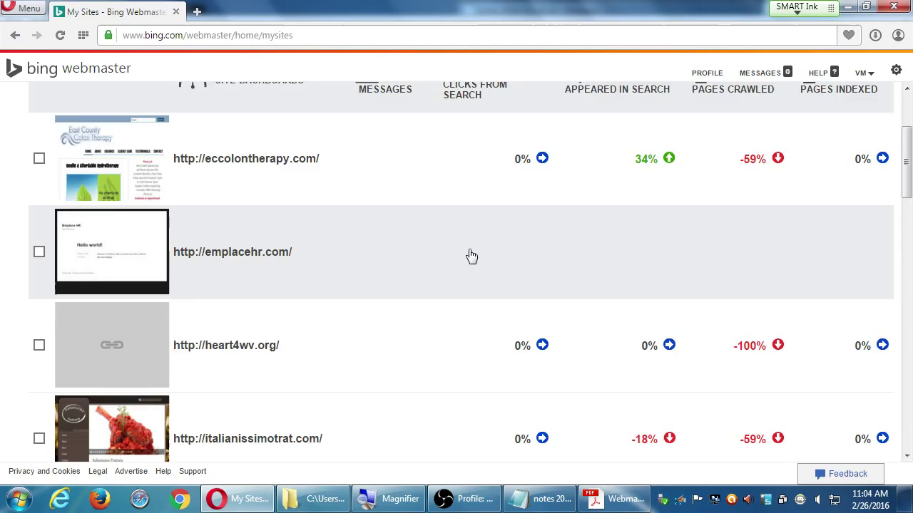
scroll(470, 260, down, 2)
scroll(468, 263, down, 3)
scroll(471, 290, down, 5)
scroll(470, 290, down, 6)
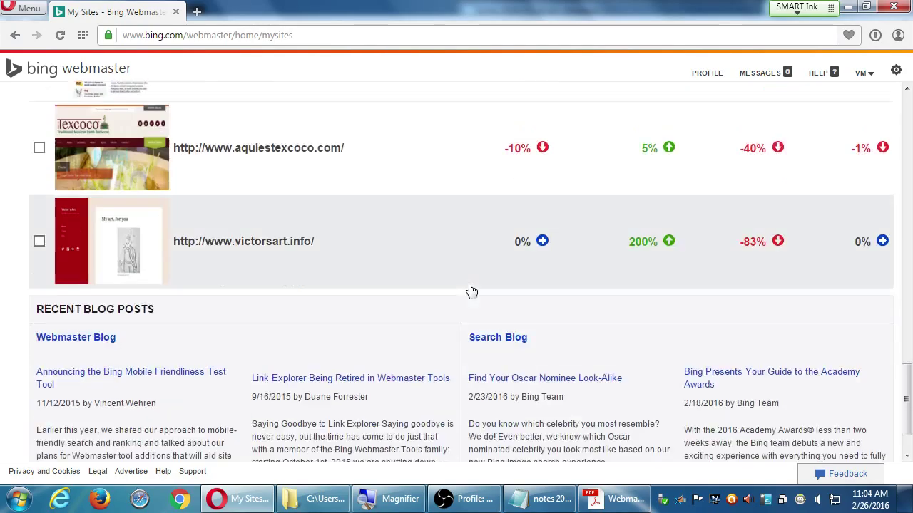
scroll(460, 291, up, 8)
scroll(458, 292, up, 10)
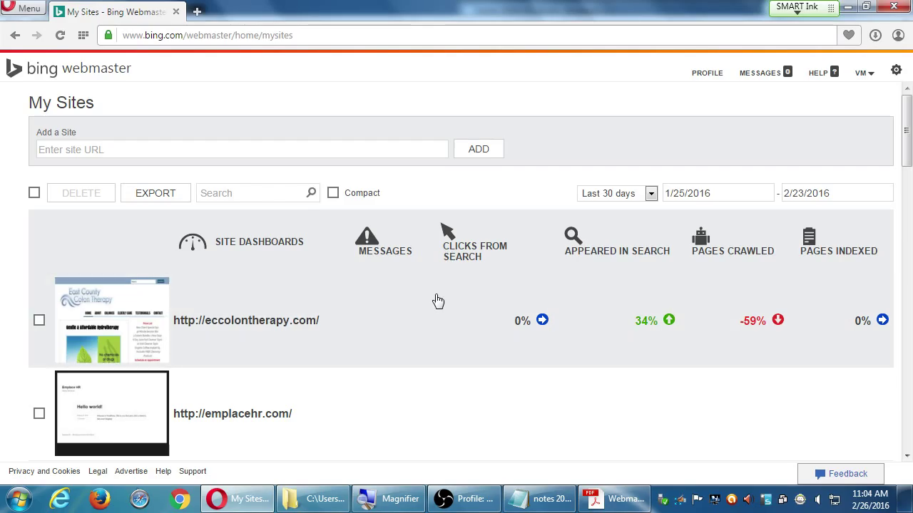
scroll(433, 329, down, 2)
scroll(434, 333, up, 2)
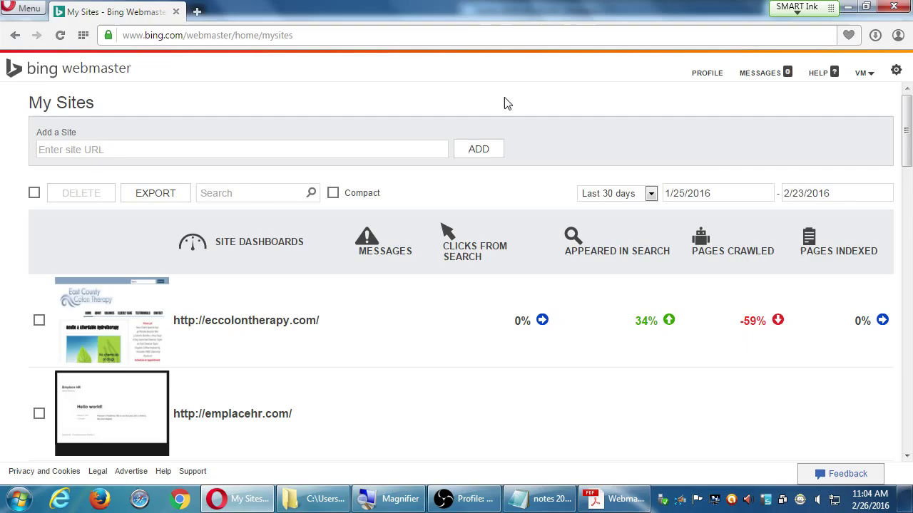
key(super+plus)
key(super+plus)
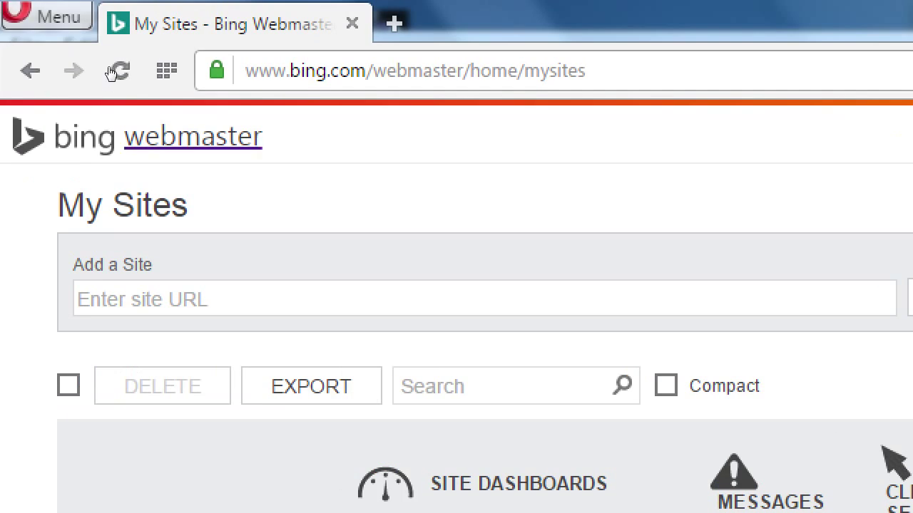
click(112, 72)
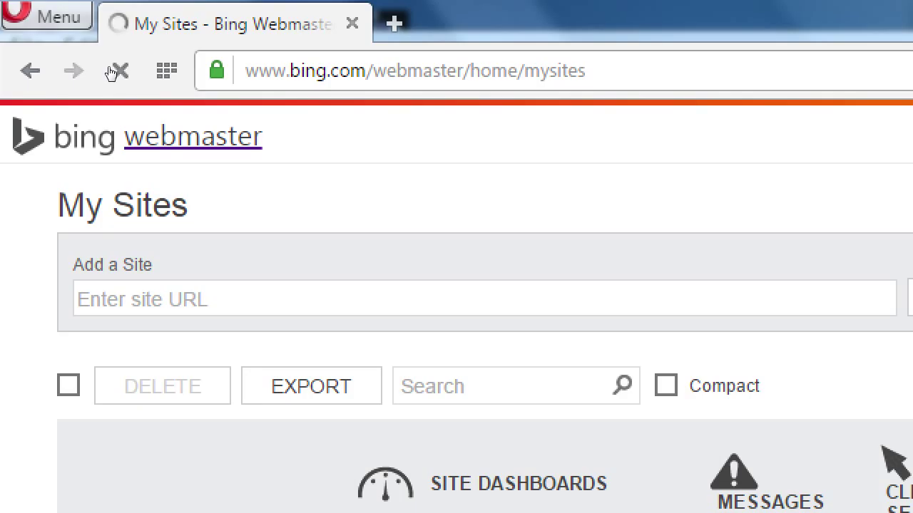
key(super+minus)
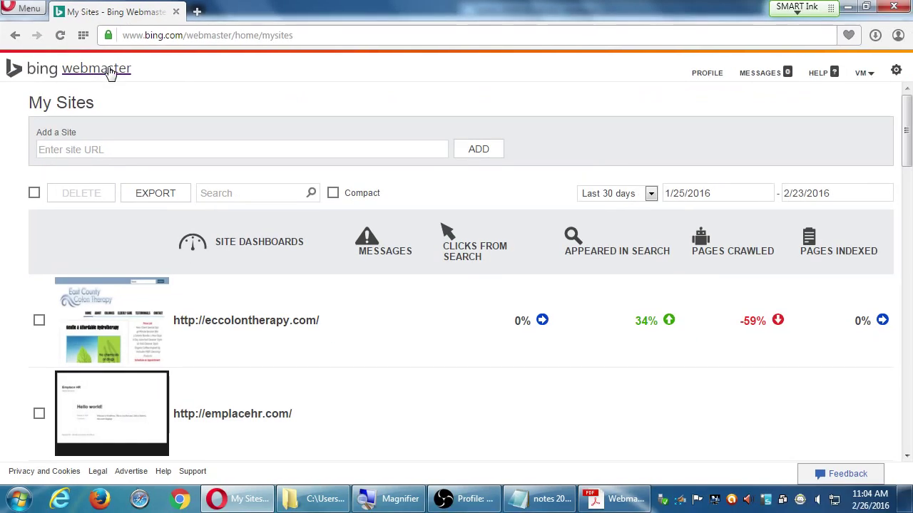
scroll(393, 275, down, 2)
scroll(393, 275, down, 3)
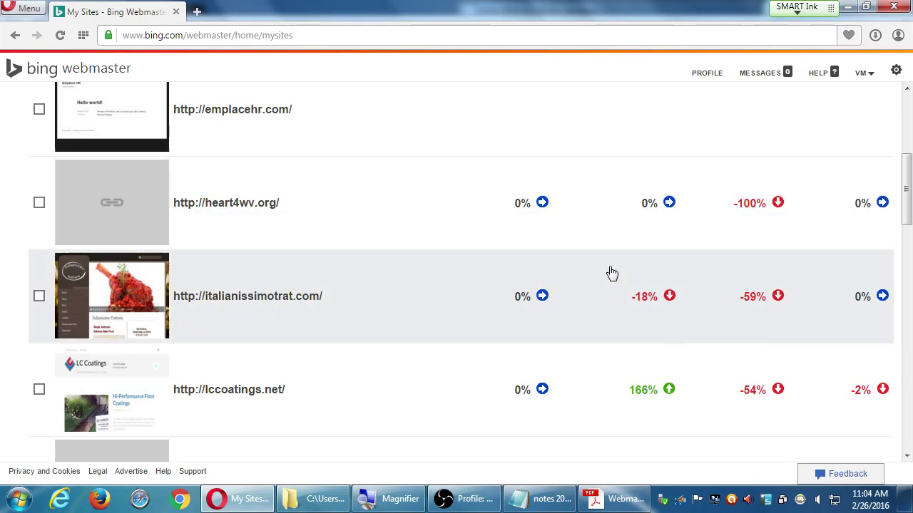
scroll(609, 320, up, 5)
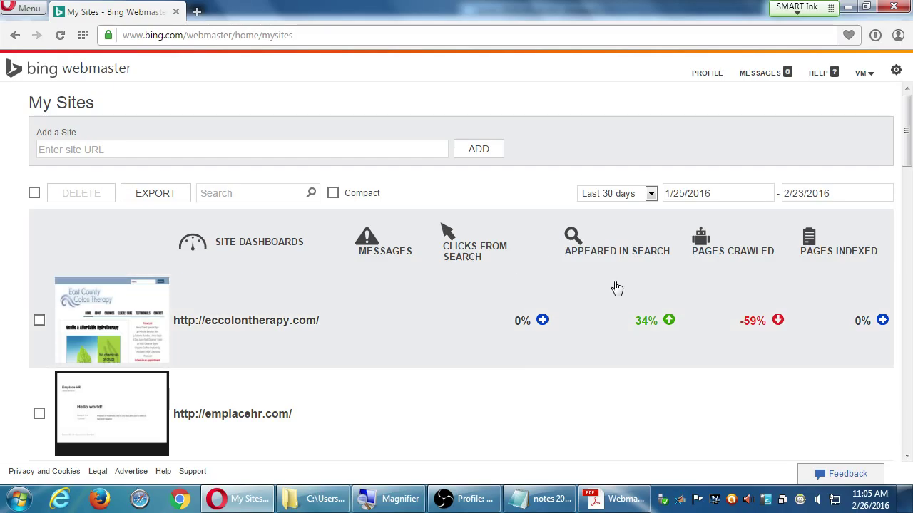
scroll(617, 288, down, 4)
scroll(617, 288, down, 1)
scroll(616, 288, down, 2)
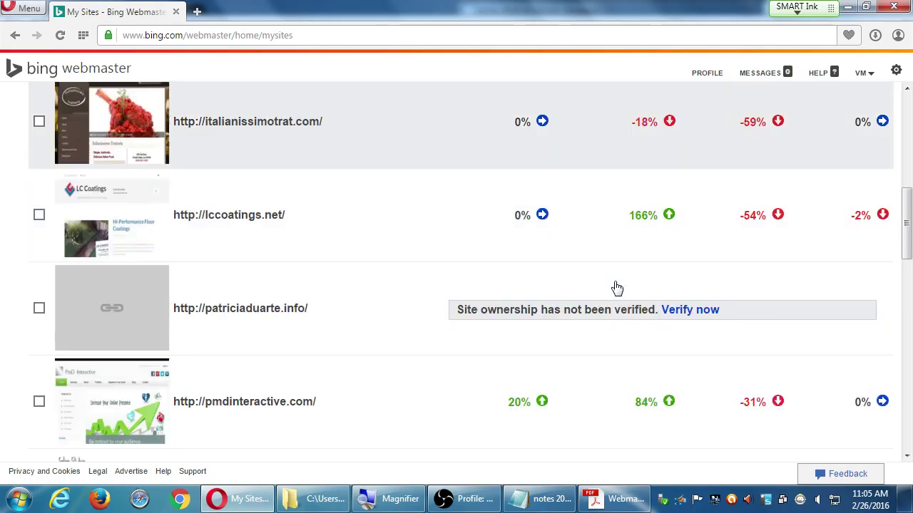
scroll(616, 288, down, 3)
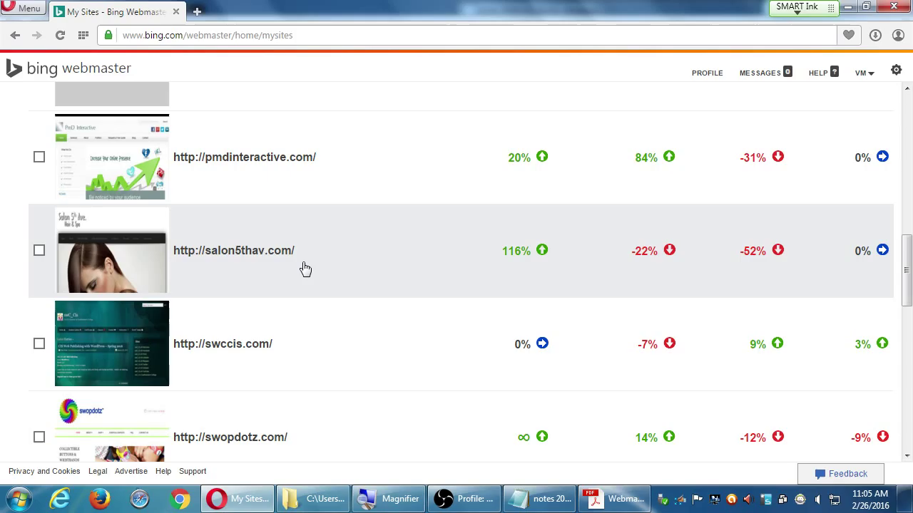
key(super+plus)
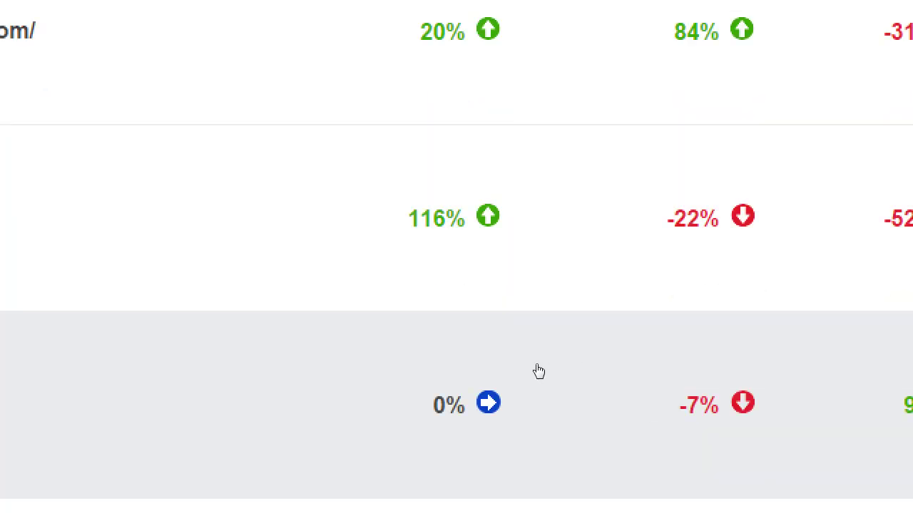
scroll(532, 387, down, 2)
scroll(532, 386, down, 1)
scroll(546, 462, down, 3)
scroll(549, 461, down, 3)
scroll(632, 320, up, 1)
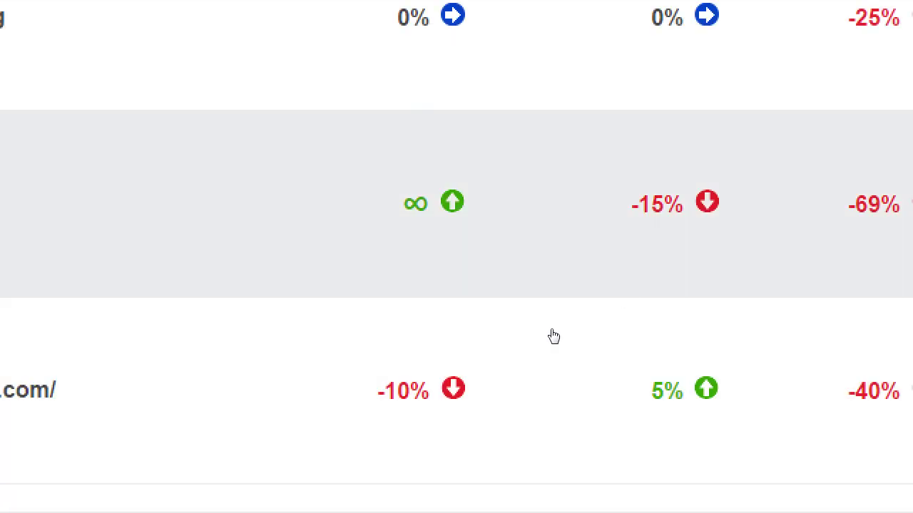
scroll(568, 418, up, 3)
scroll(569, 418, up, 3)
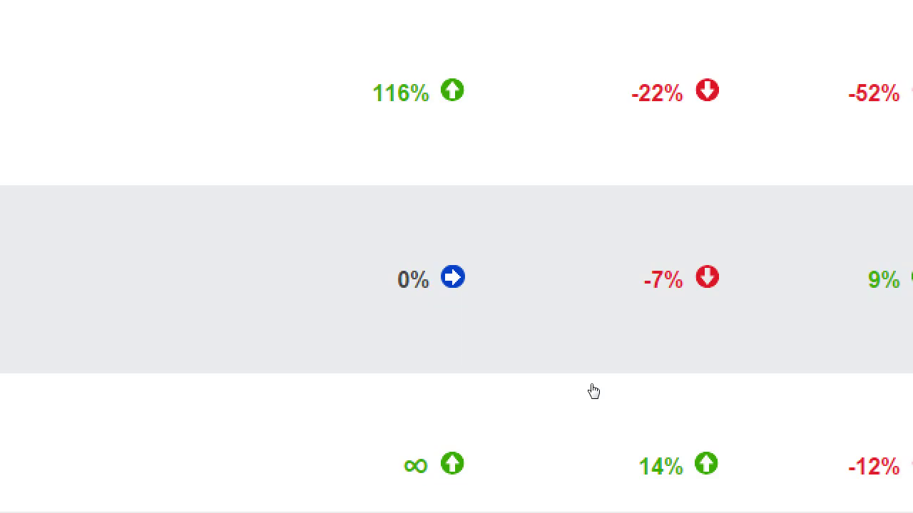
scroll(605, 385, up, 1)
scroll(607, 383, up, 3)
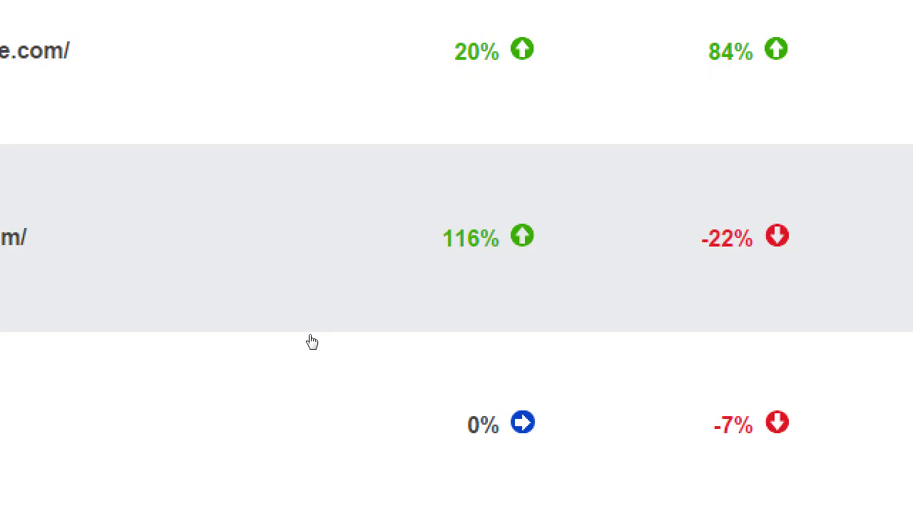
scroll(570, 403, down, 5)
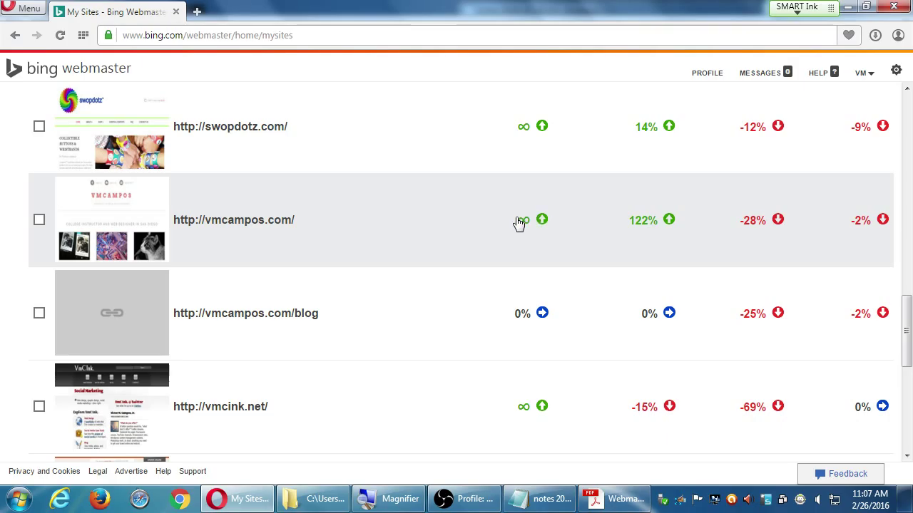
scroll(519, 225, down, 1)
scroll(517, 232, down, 2)
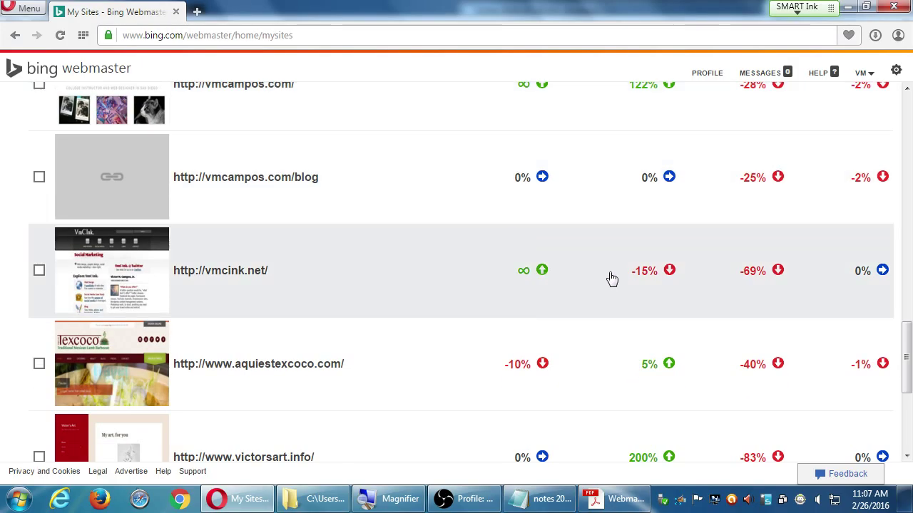
scroll(611, 278, down, 2)
scroll(613, 271, down, 3)
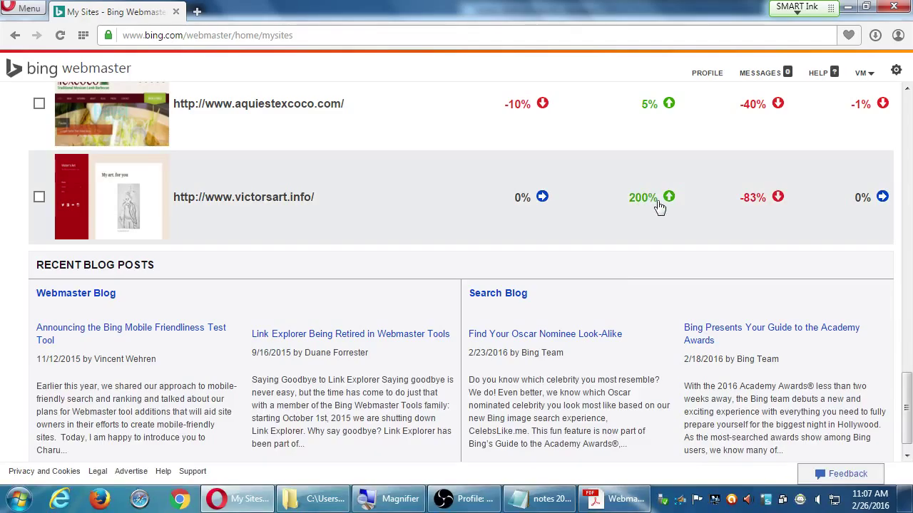
scroll(507, 233, up, 2)
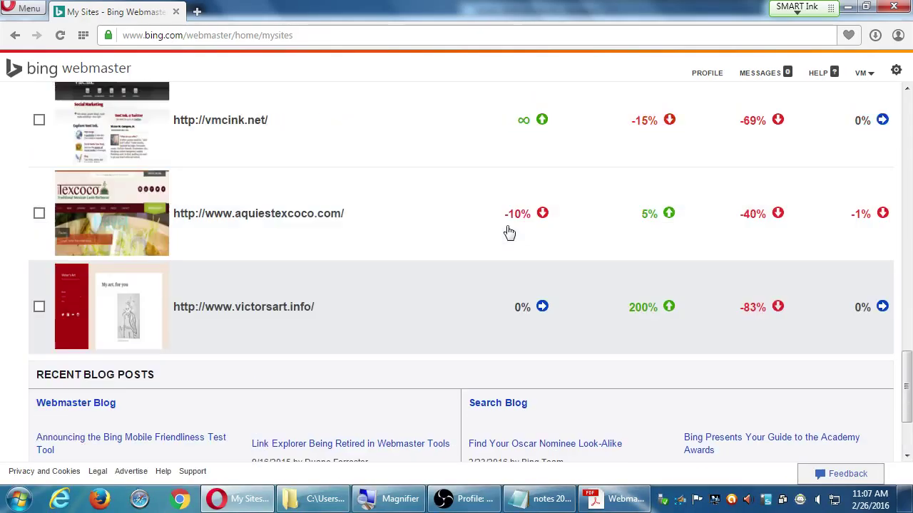
scroll(521, 248, up, 5)
scroll(521, 248, up, 10)
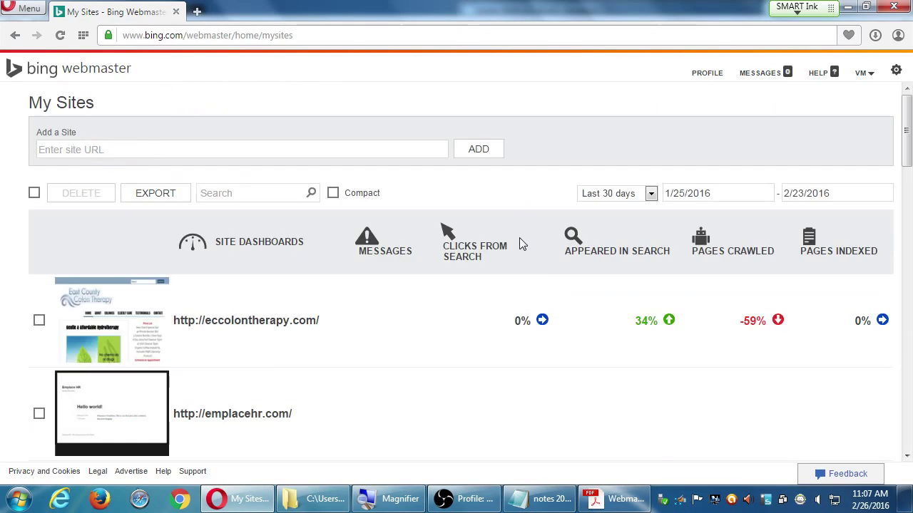
key(super+plus)
key(ctrl+t)
- Load money.msn.com in the new tab and open the Dow Jones quote page
text(msn.)
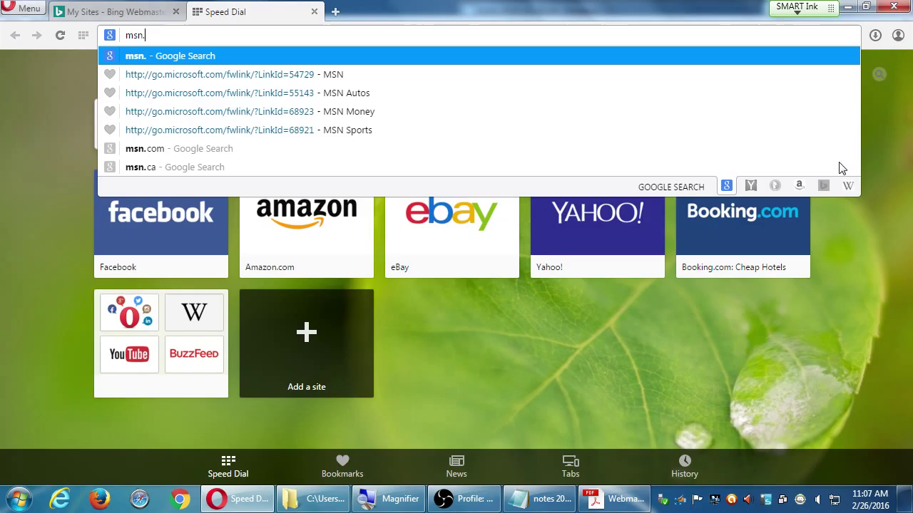
key(BackSpace)
key(BackSpace)
key(BackSpace)
text(oney)
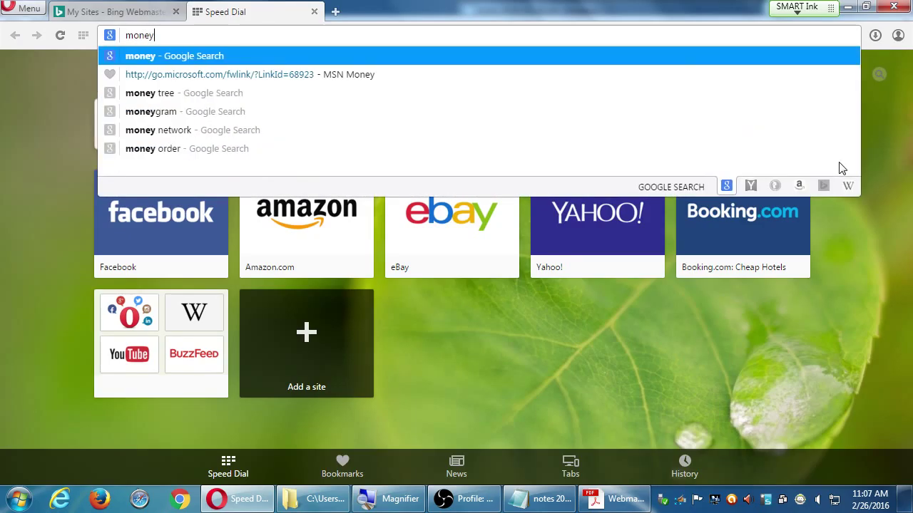
text(.msn.com)
key(Return)
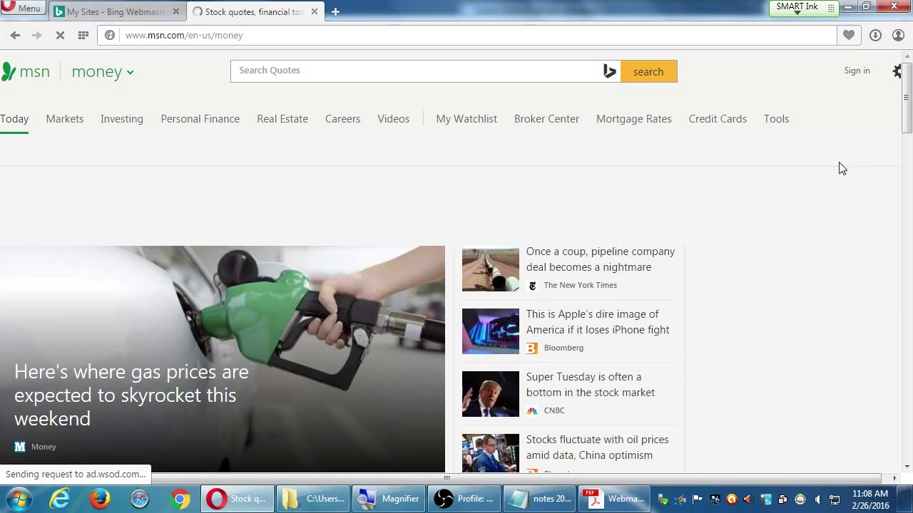
scroll(678, 187, down, 5)
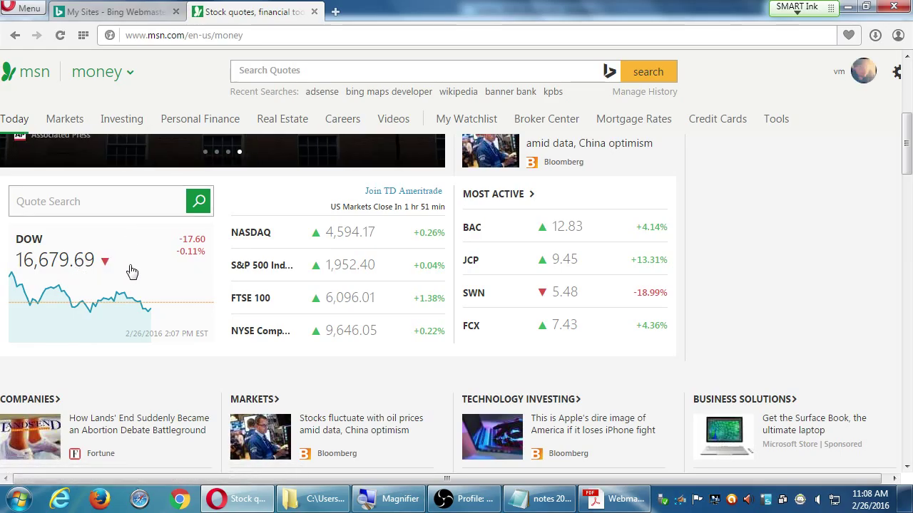
click(131, 271)
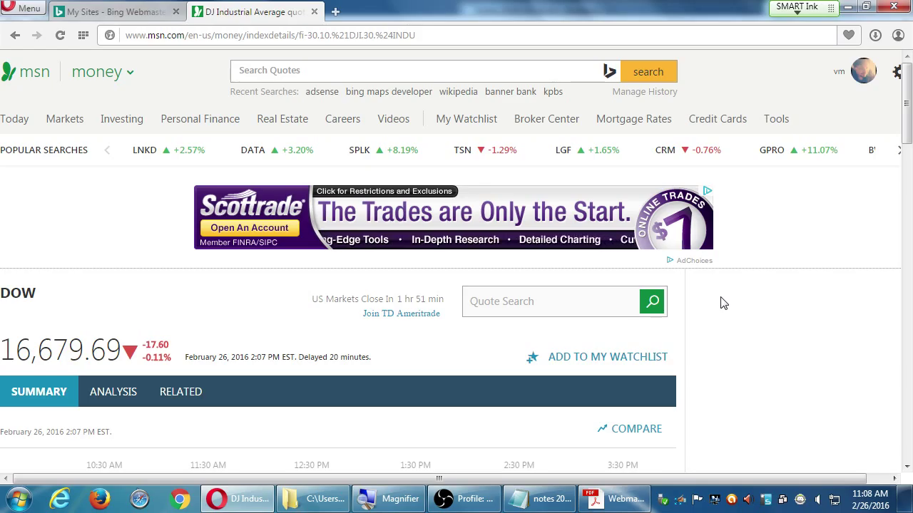
- Step the Dow chart through week, month and year ranges to the 5-year view
scroll(714, 313, down, 4)
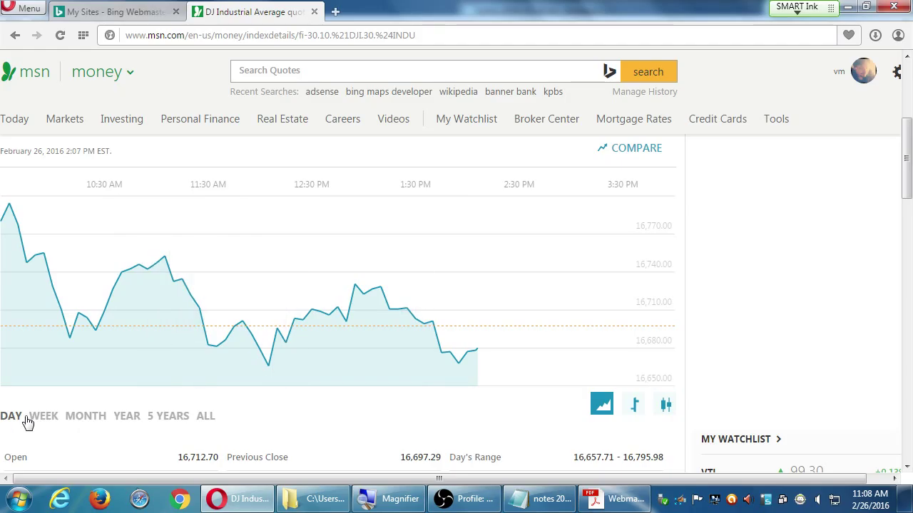
click(44, 417)
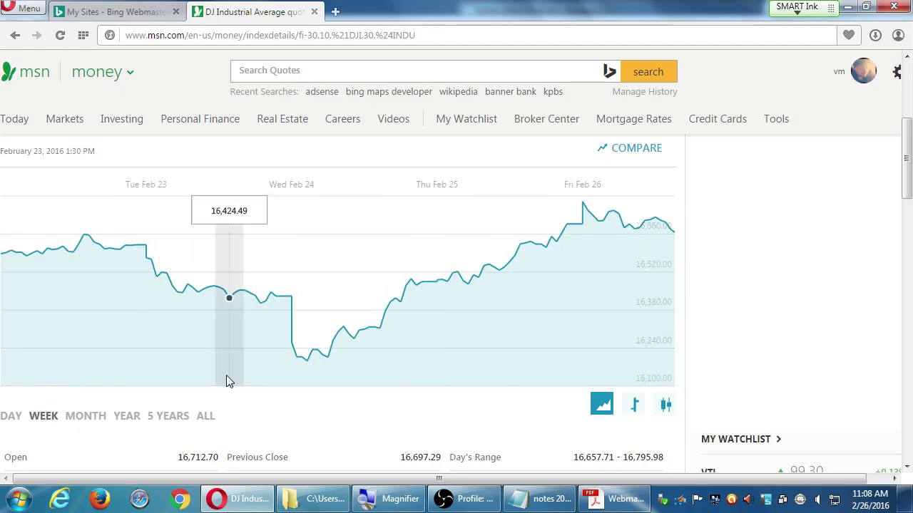
click(92, 420)
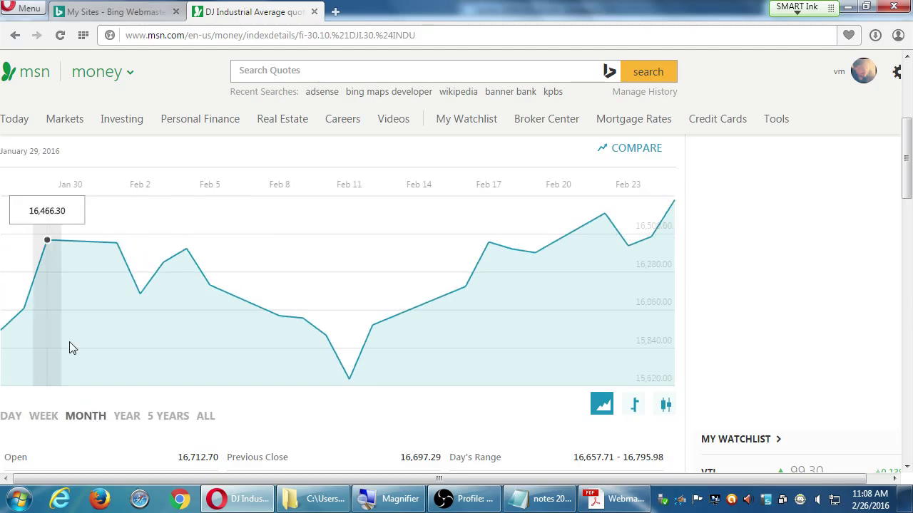
click(127, 418)
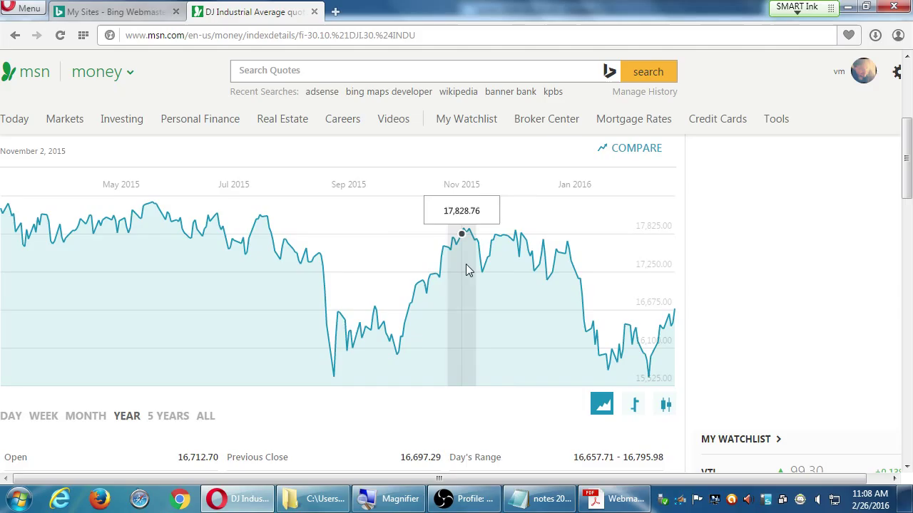
click(175, 422)
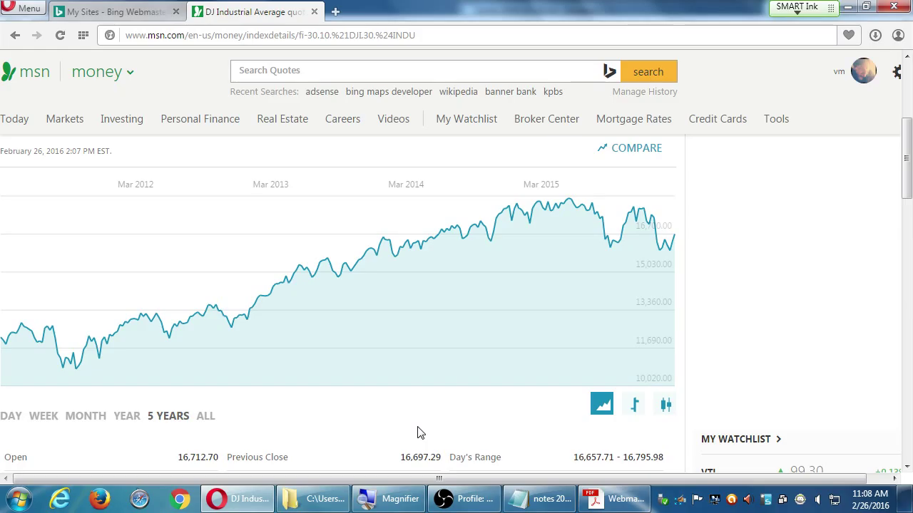
- Stretch the Dow chart back to 1924 with ALL, then switch to the My Sites tab
click(205, 417)
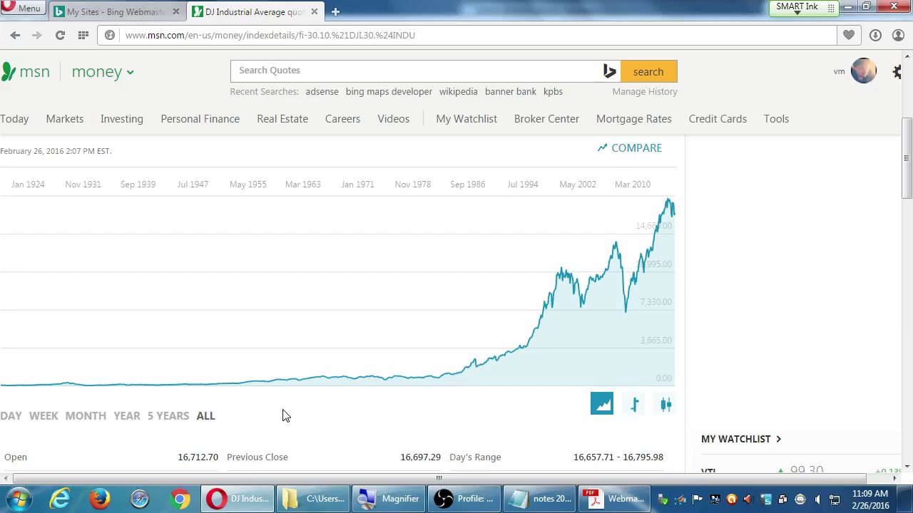
key(ctrl+Tab)
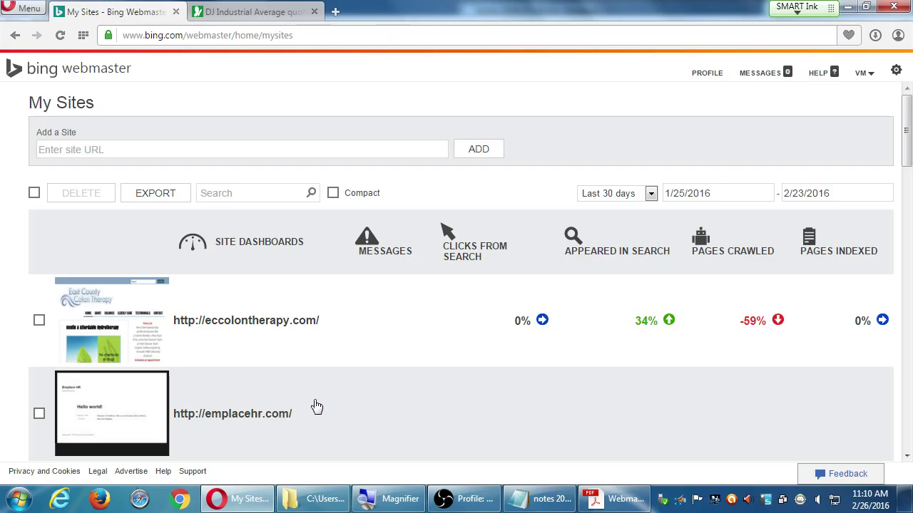
- Set the My Sites period to Last 3 months (11/23/2015–2/23/2016) and scan the site list
click(608, 193)
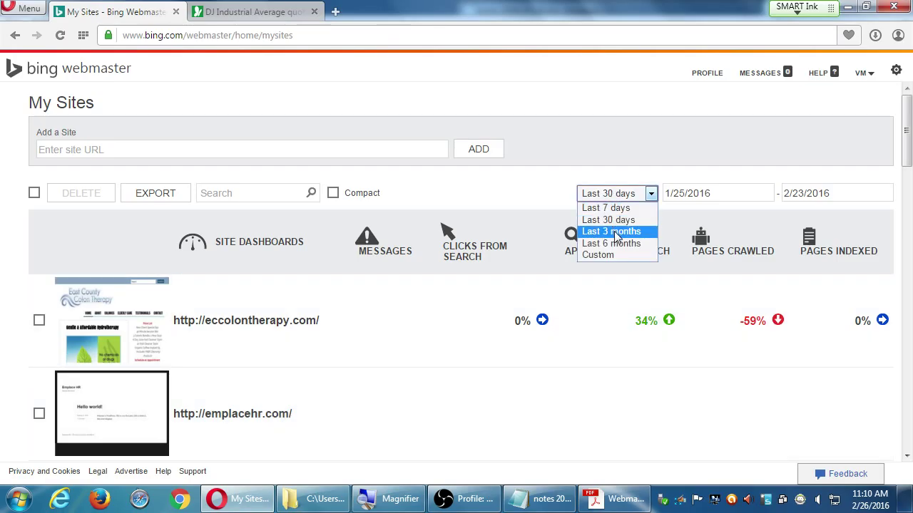
click(614, 232)
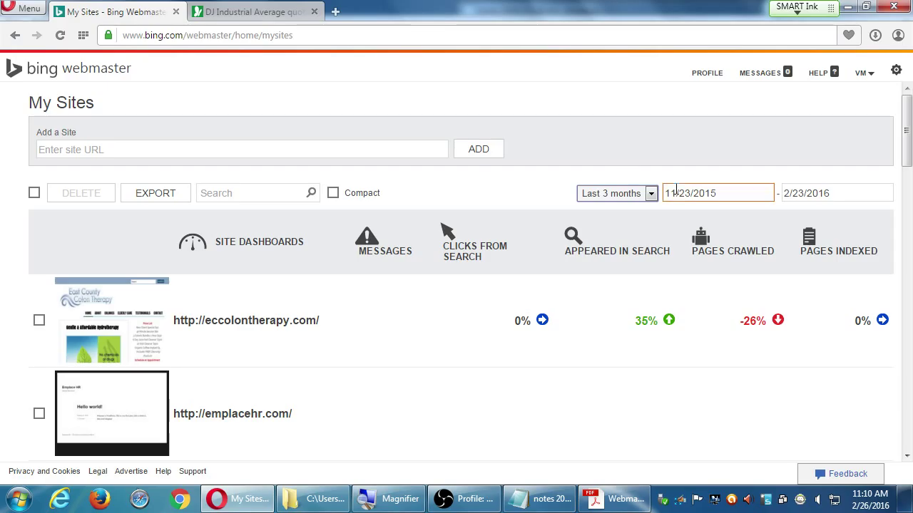
scroll(655, 242, down, 2)
scroll(653, 253, down, 3)
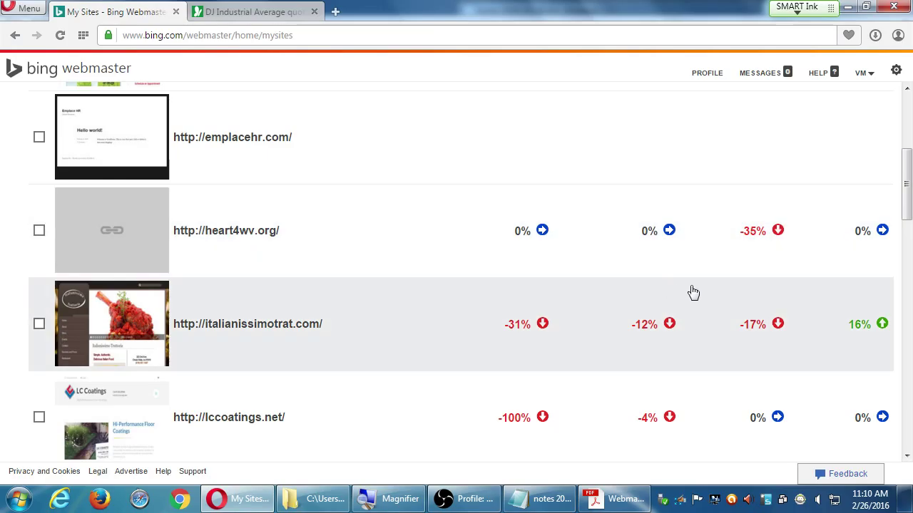
scroll(692, 290, down, 1)
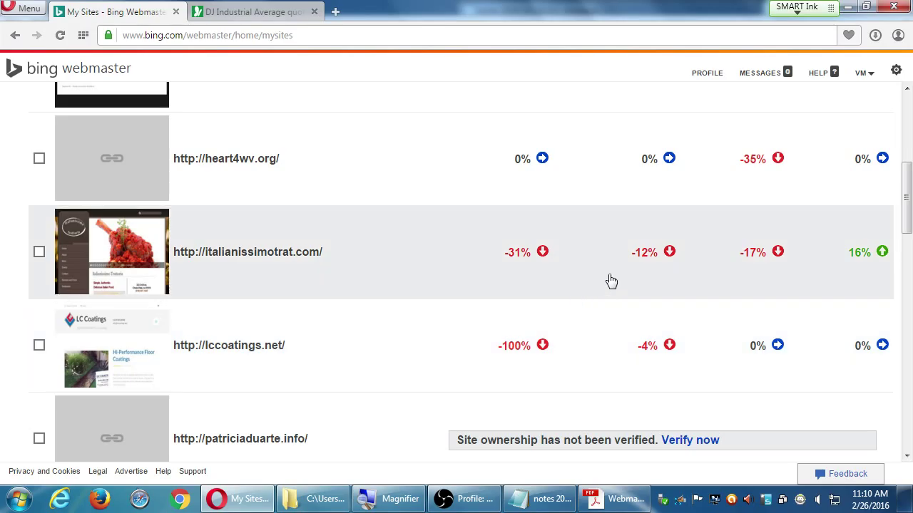
scroll(618, 289, up, 5)
scroll(628, 300, down, 4)
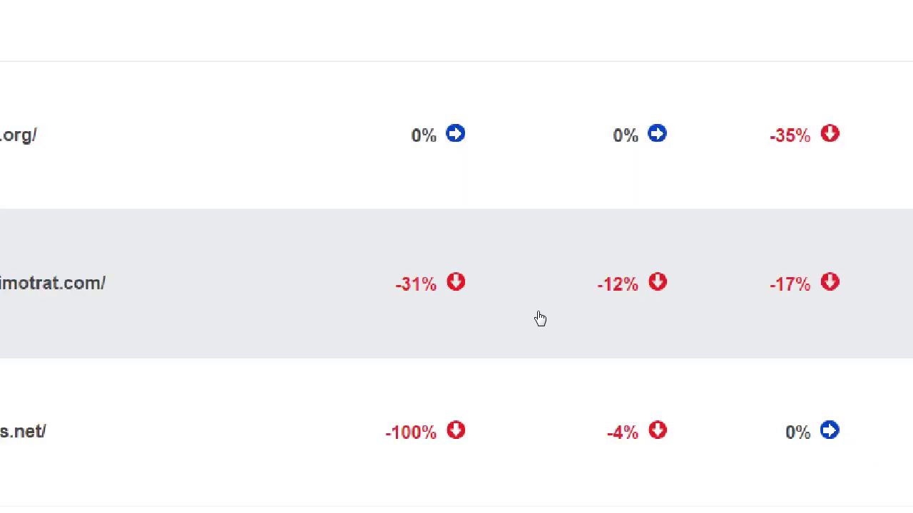
scroll(545, 311, down, 3)
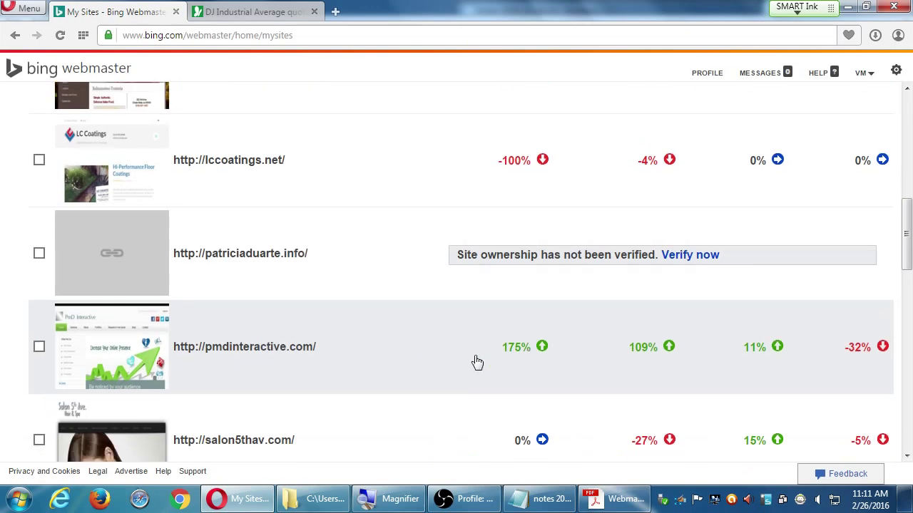
scroll(475, 363, down, 5)
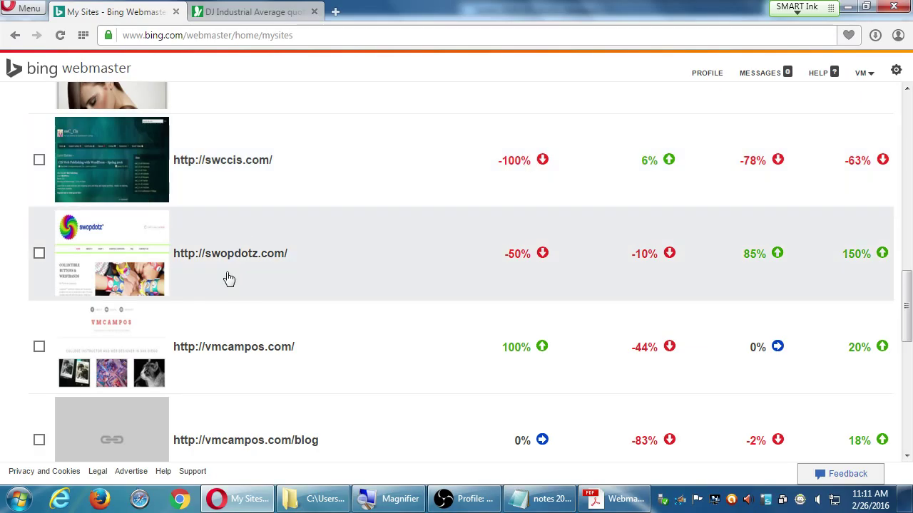
scroll(663, 367, down, 1)
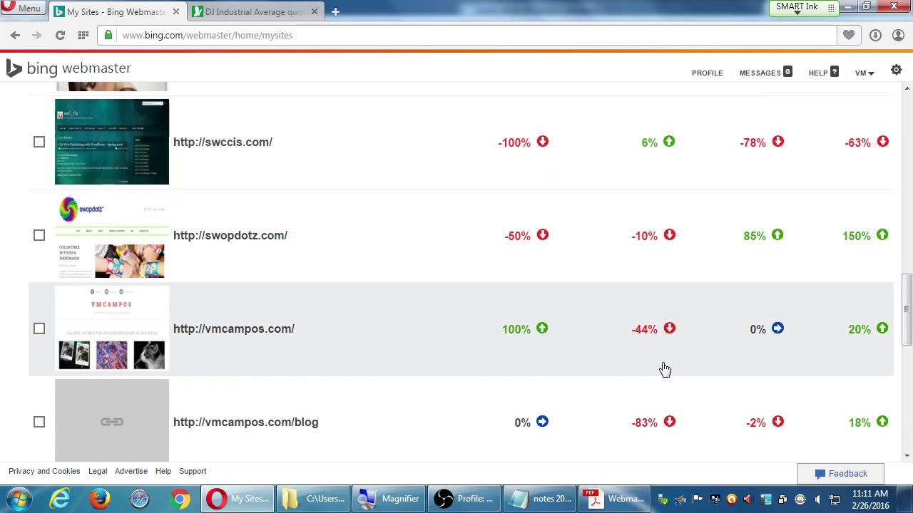
scroll(660, 321, down, 1)
scroll(542, 307, down, 3)
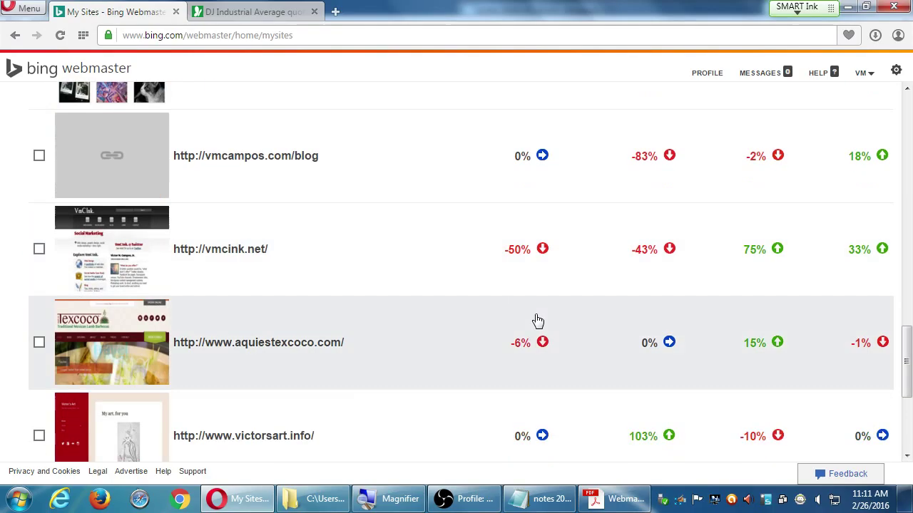
scroll(538, 321, down, 3)
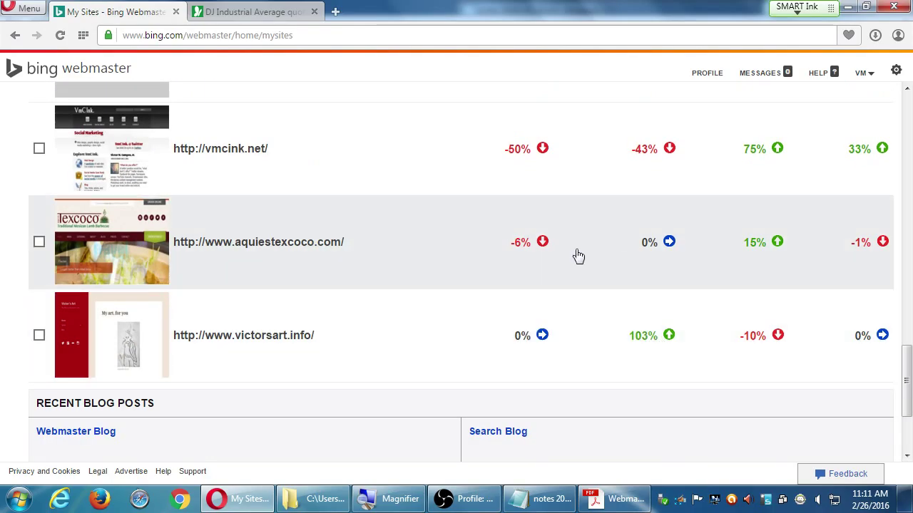
scroll(628, 262, up, 1)
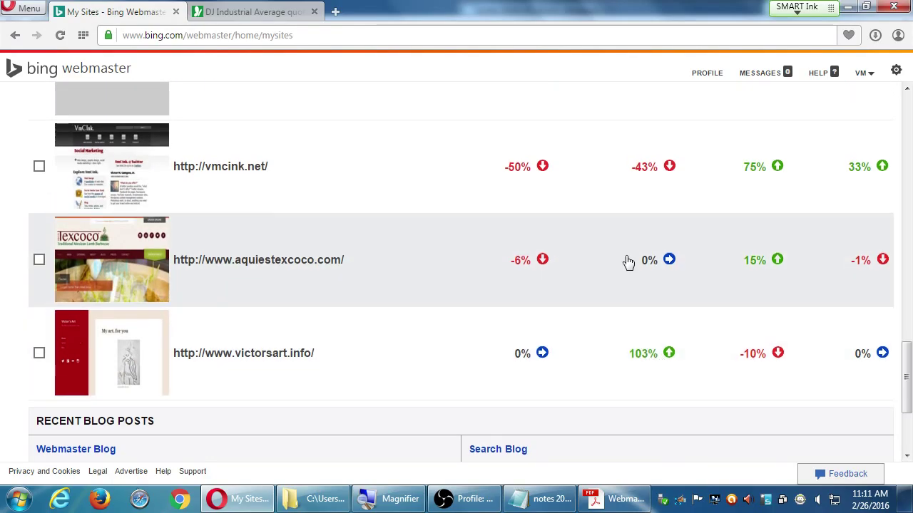
scroll(620, 235, up, 10)
click(640, 196)
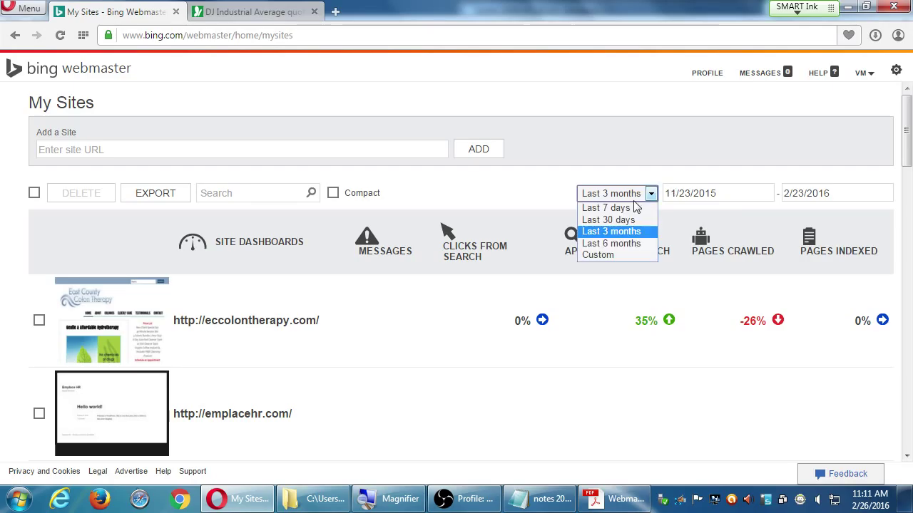
click(627, 243)
click(643, 201)
click(628, 218)
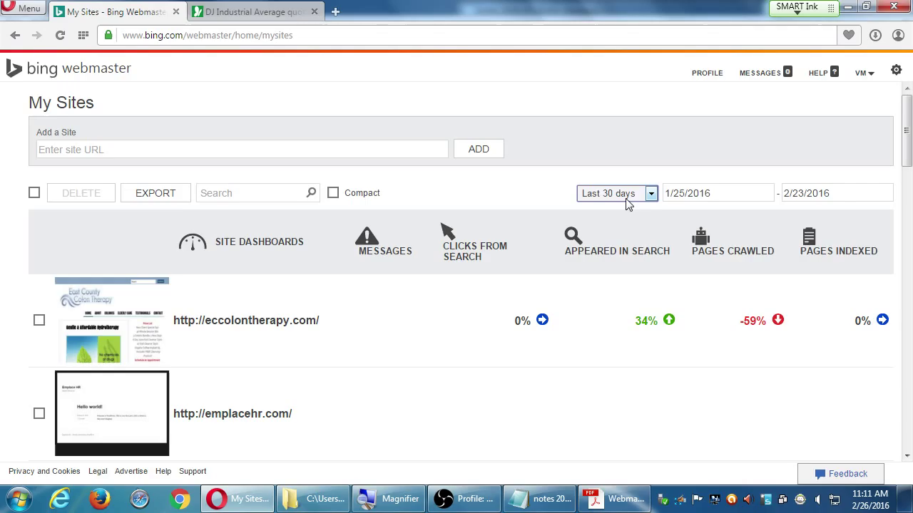
scroll(535, 442, down, 2)
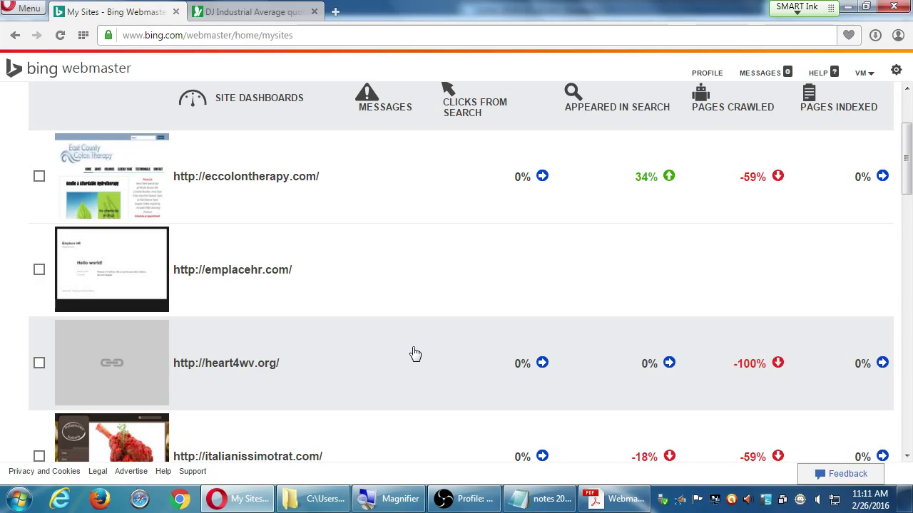
key(super+plus)
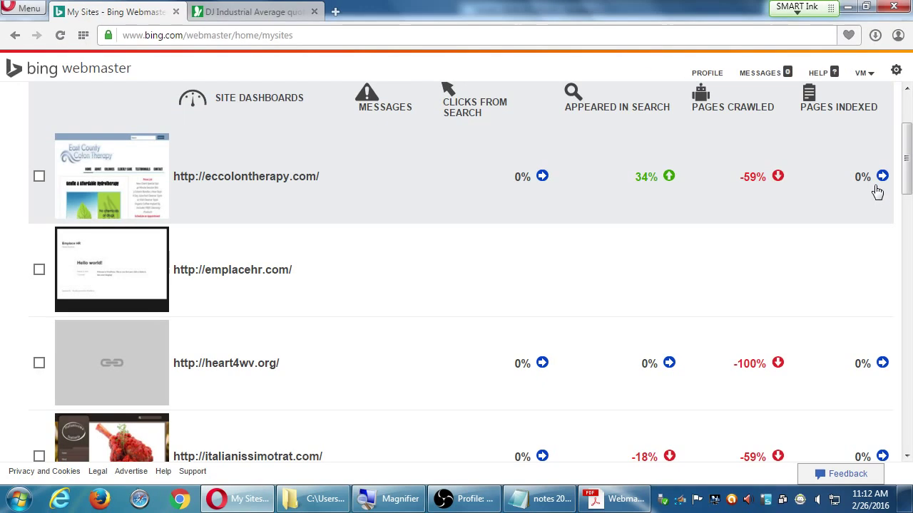
scroll(823, 224, down, 1)
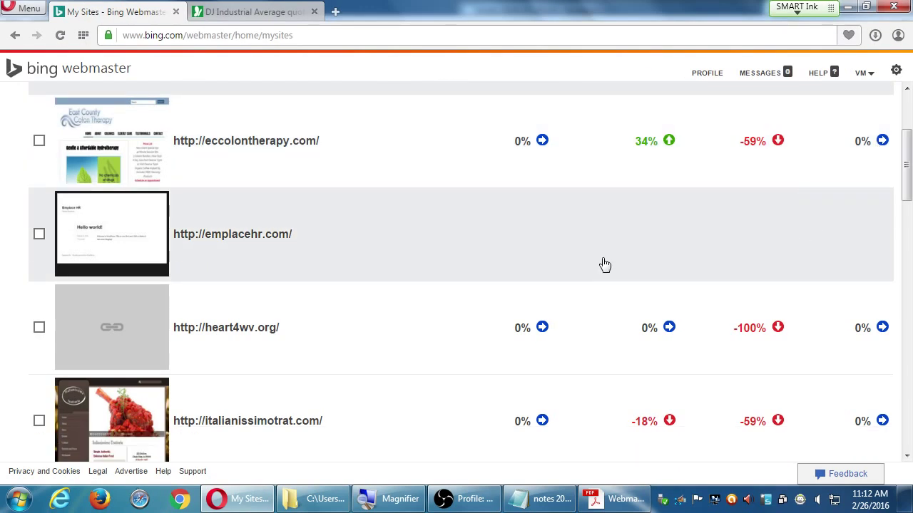
scroll(271, 364, down, 2)
scroll(388, 349, down, 4)
scroll(386, 346, down, 3)
scroll(385, 347, down, 2)
scroll(331, 265, up, 4)
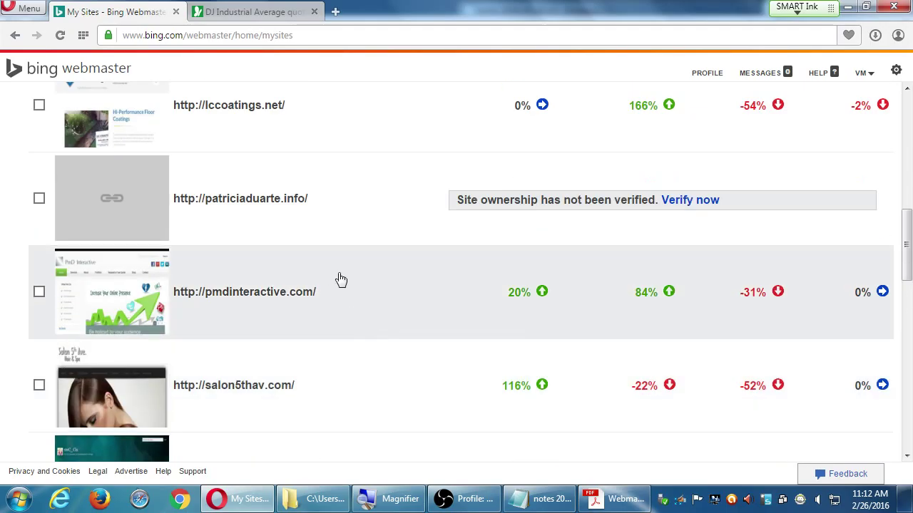
- Open the pmdinteractive.com dashboard from its My Sites row
click(371, 298)
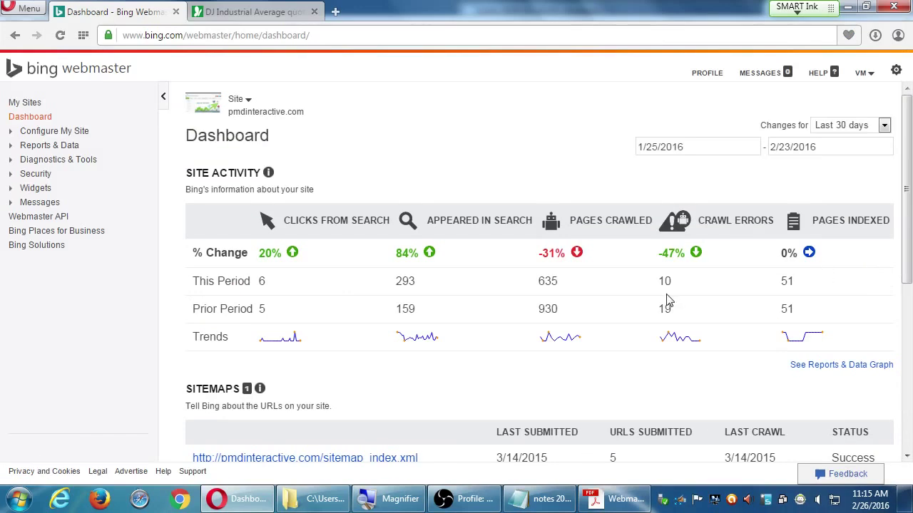
- Scroll past Sitemaps, then in a new tab type 'SEO Yoast - All In One SEO pack <-- WordPress'
scroll(534, 305, down, 2)
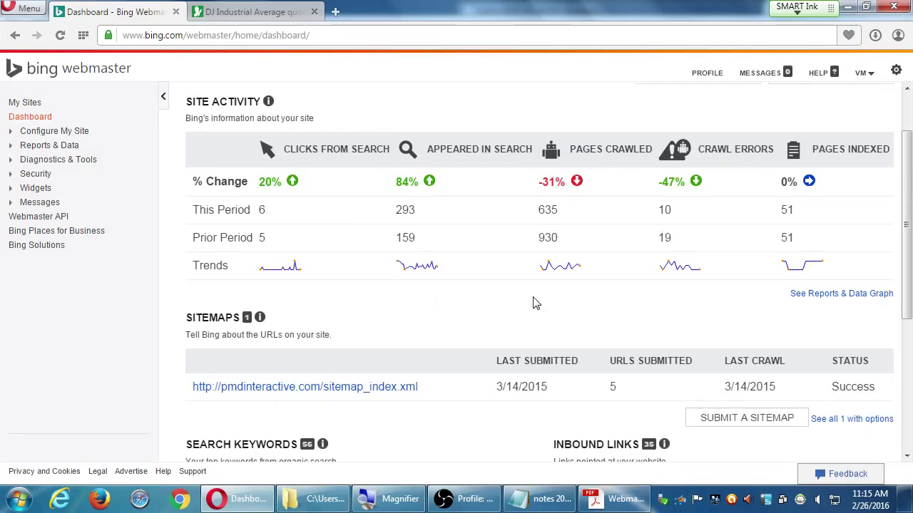
scroll(534, 303, down, 1)
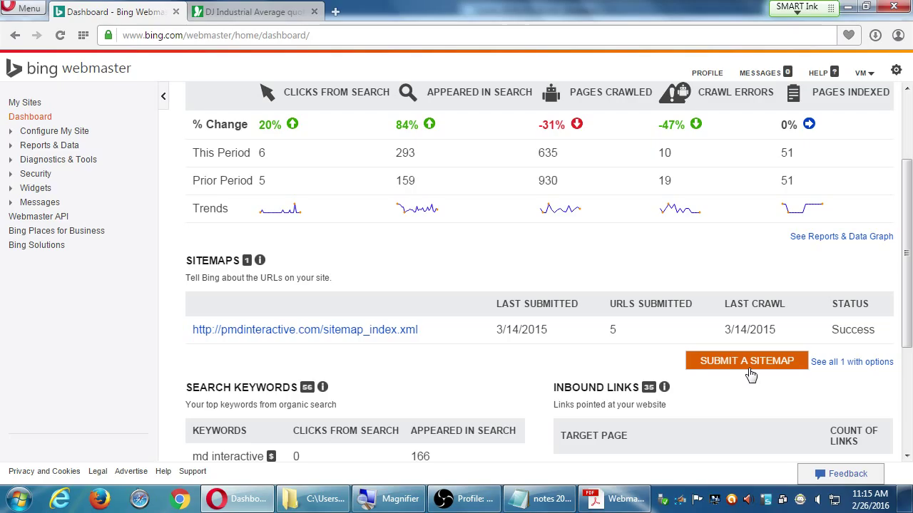
key(ctrl+t)
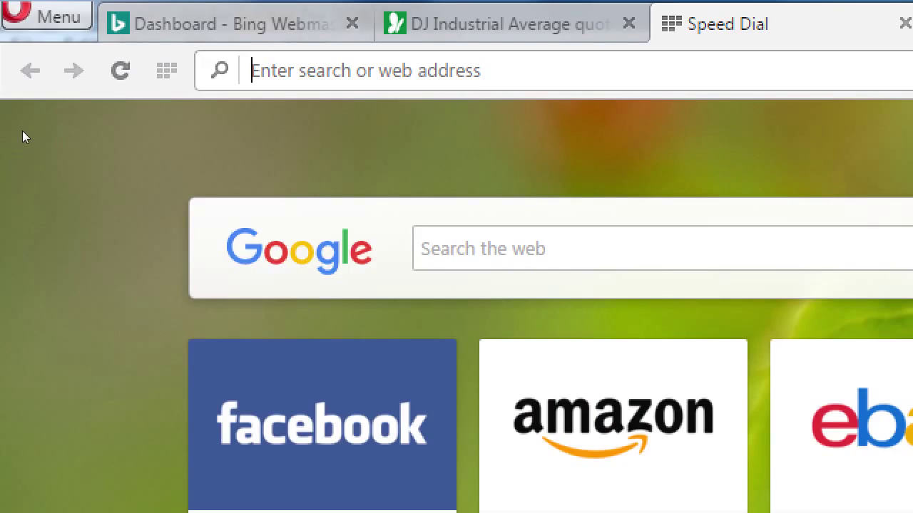
text(SEO )
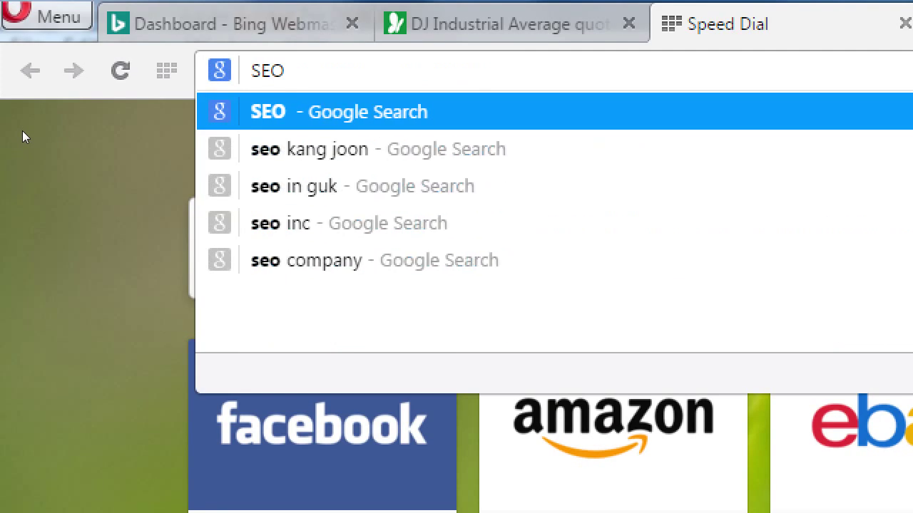
text(Yoast)
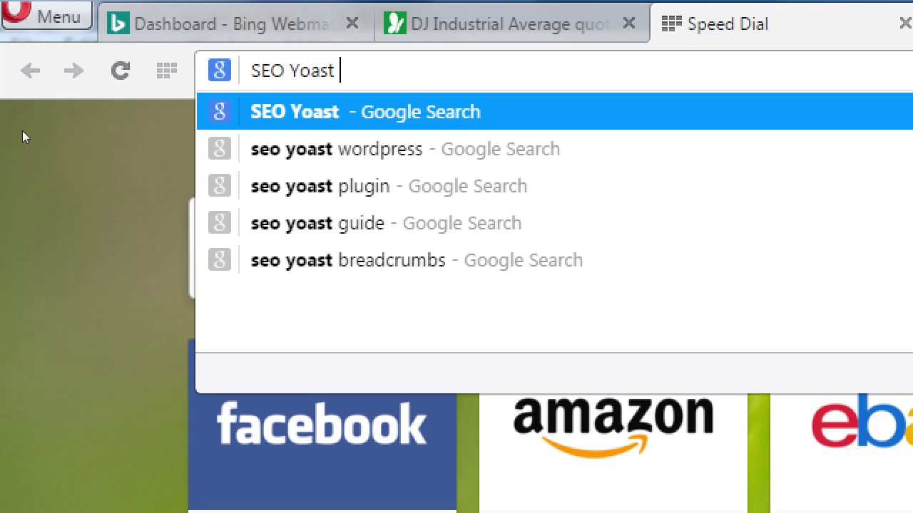
text(              -     )
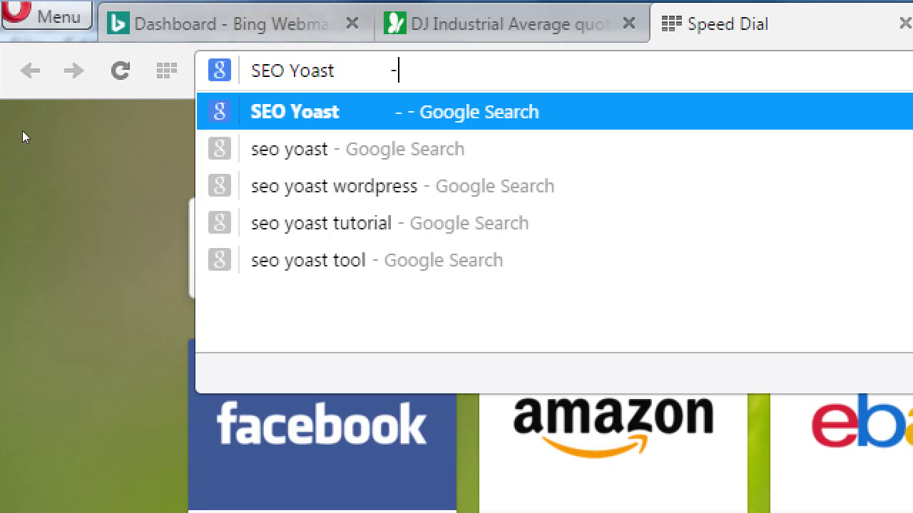
text(All)
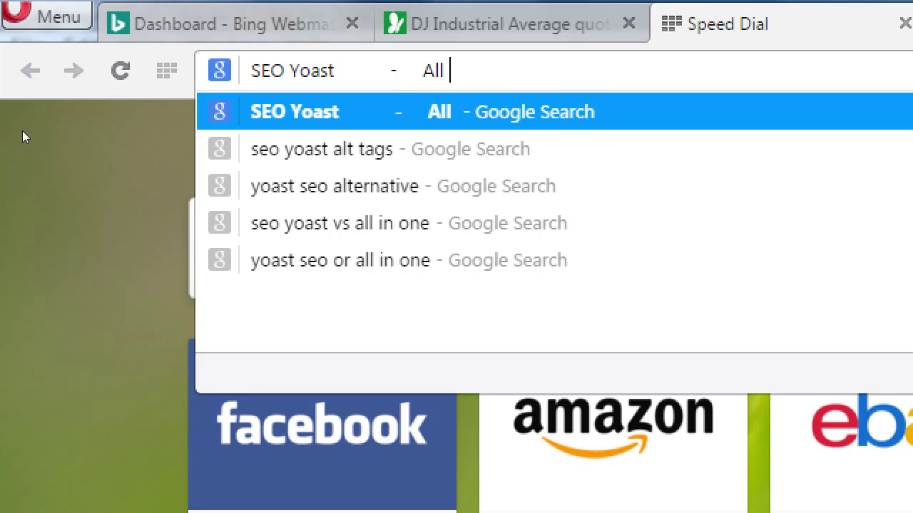
text( In One SEO)
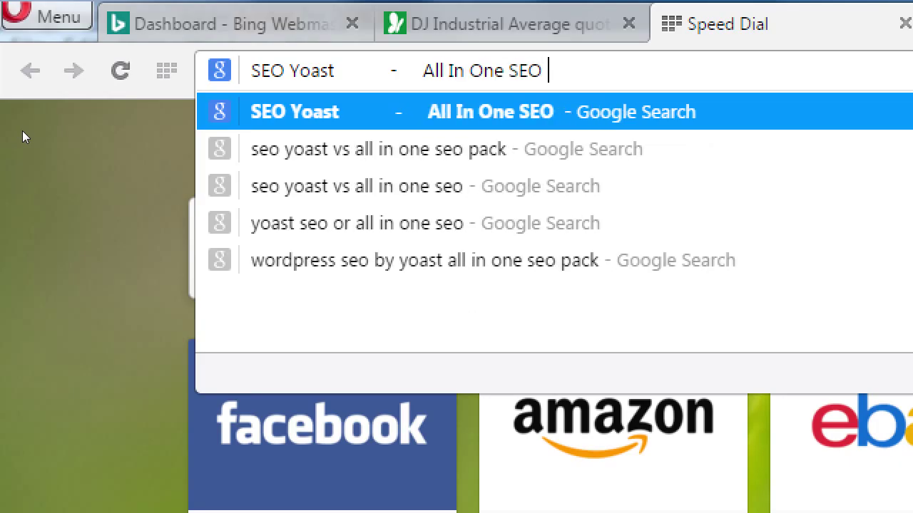
text( pack     )
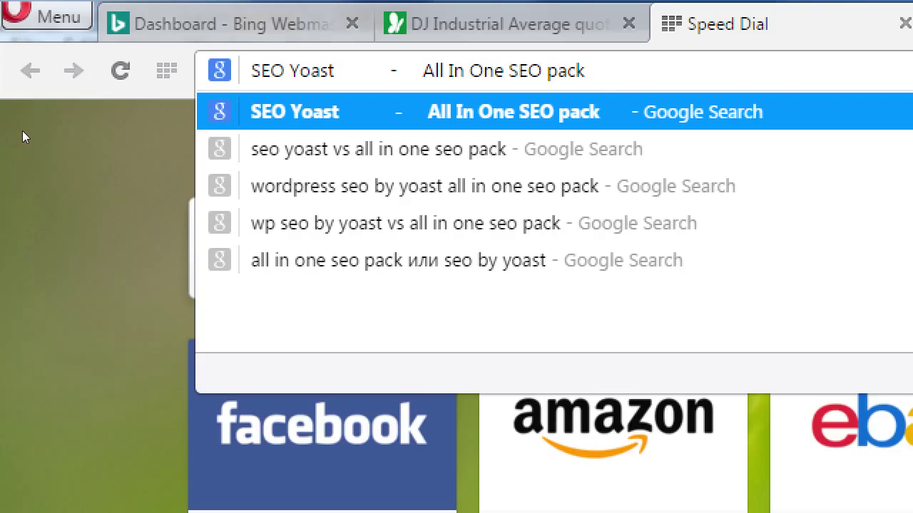
text(<)
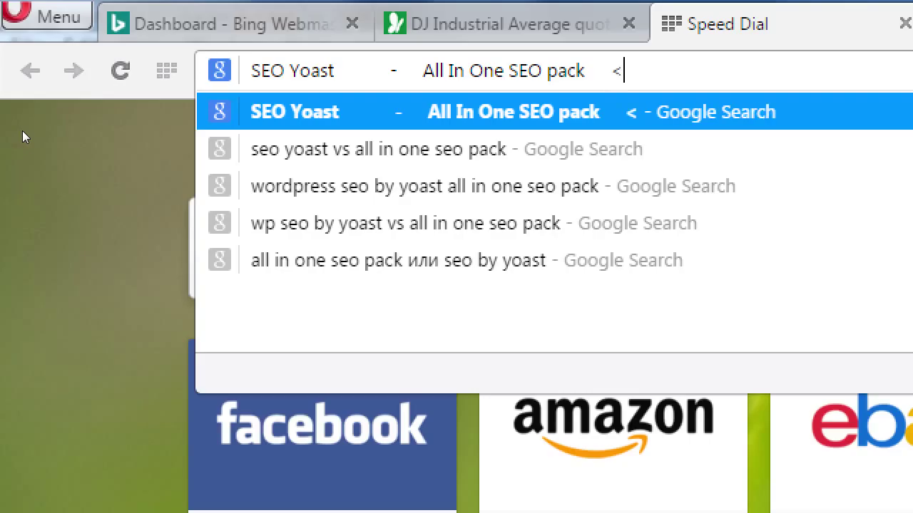
text(--  WordP)
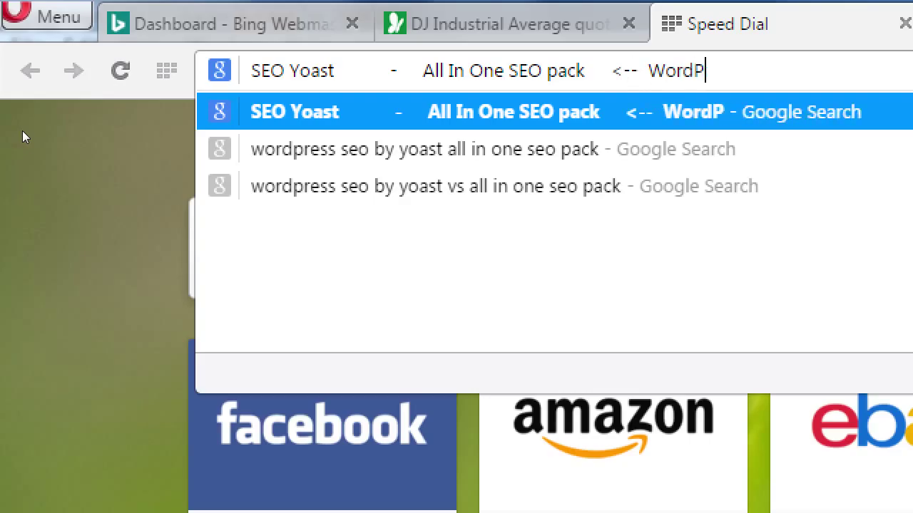
text(ress)
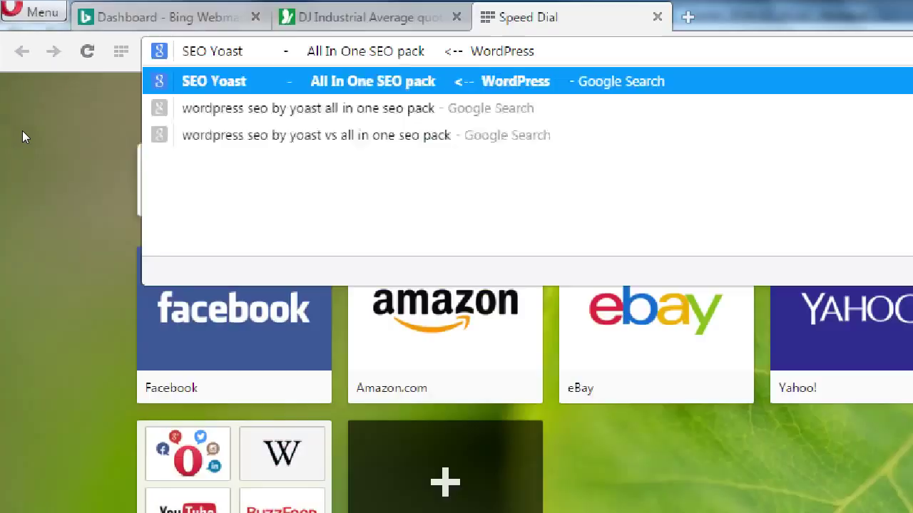
- Switch back to the pmdinteractive.com dashboard, leaving the note unsearched
key(ctrl+Tab)
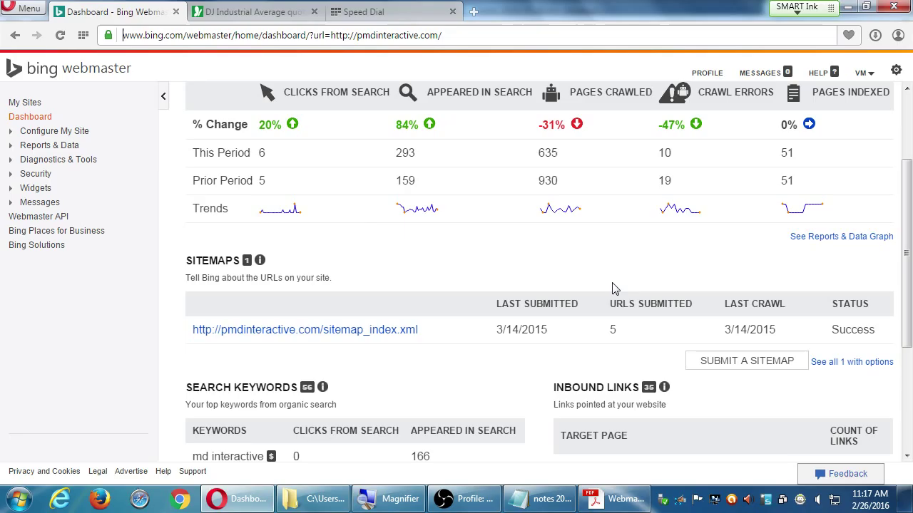
- Scroll the dashboard down to the Search Keywords (56) and Inbound Links (35) summaries
scroll(489, 369, down, 2)
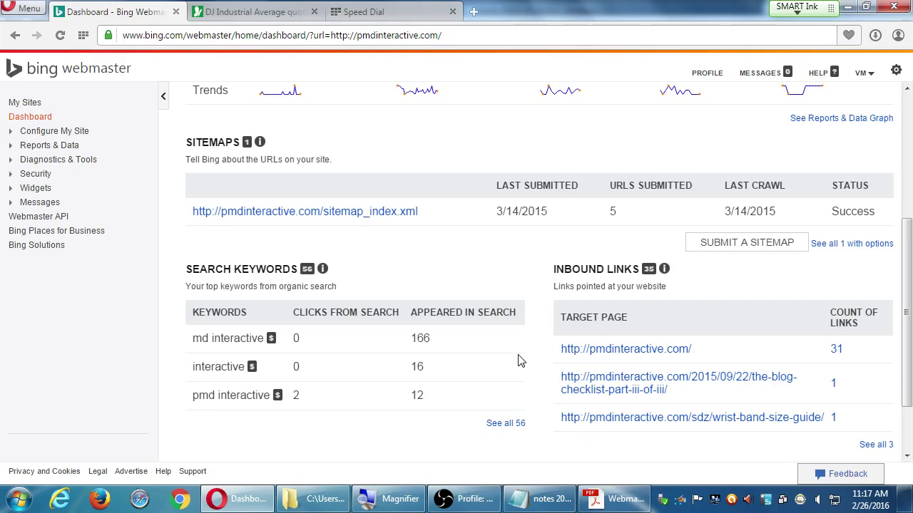
click(500, 424)
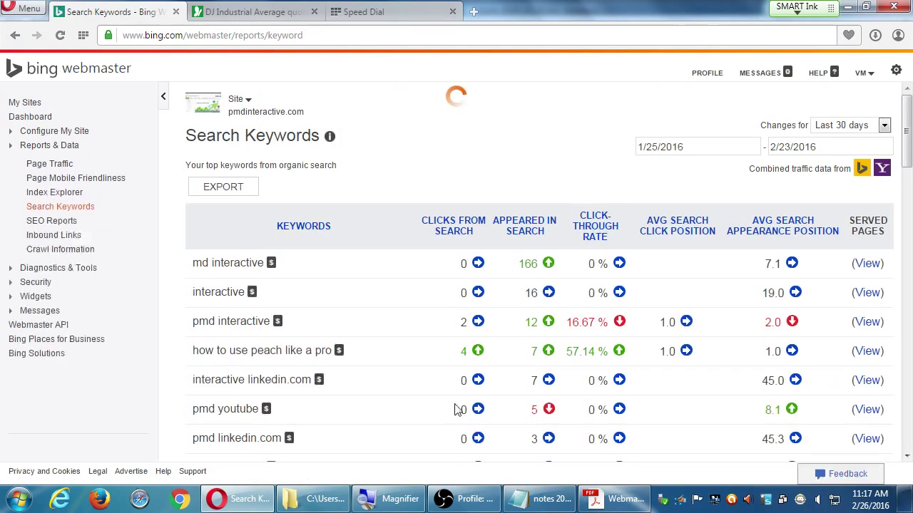
scroll(463, 424, down, 1)
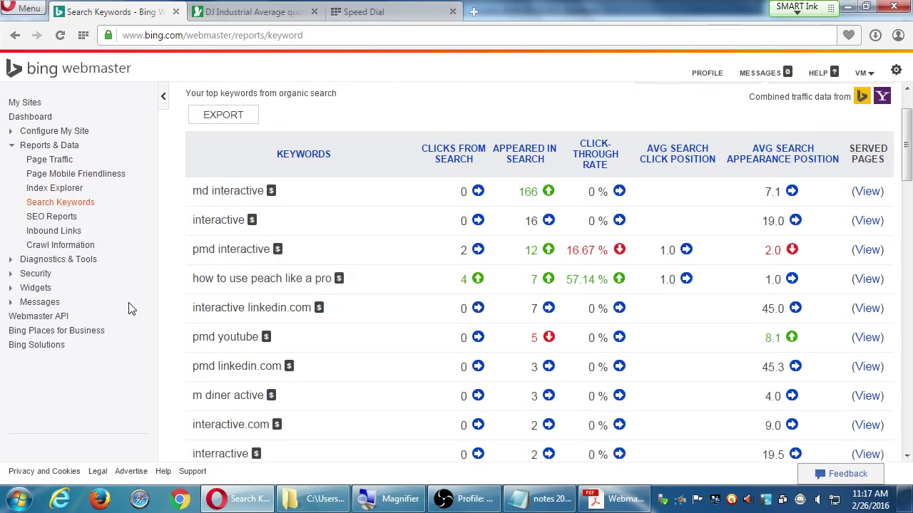
drag(199, 279, 323, 289)
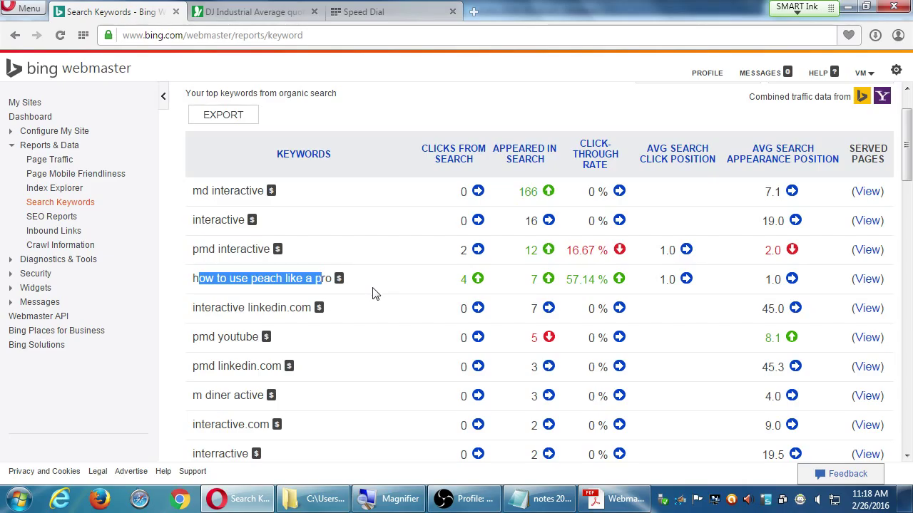
scroll(371, 293, down, 5)
scroll(364, 293, down, 2)
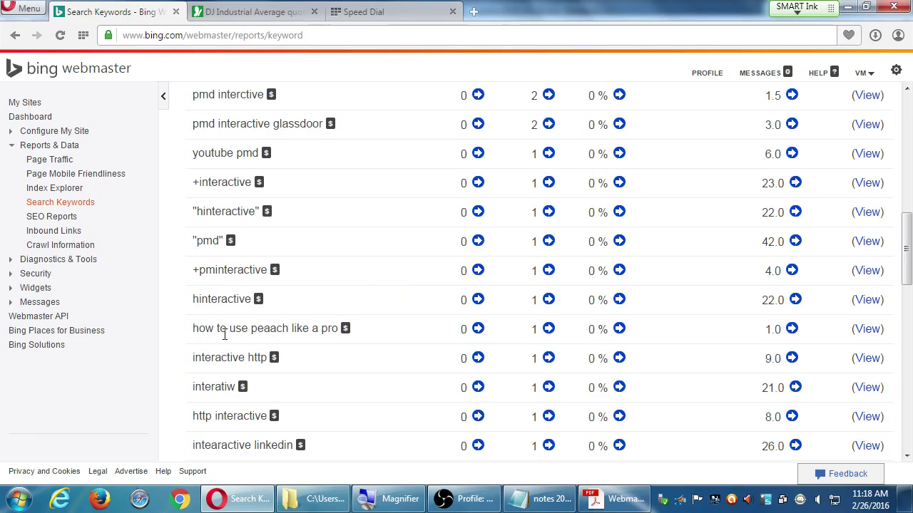
drag(251, 328, 293, 326)
scroll(372, 394, down, 2)
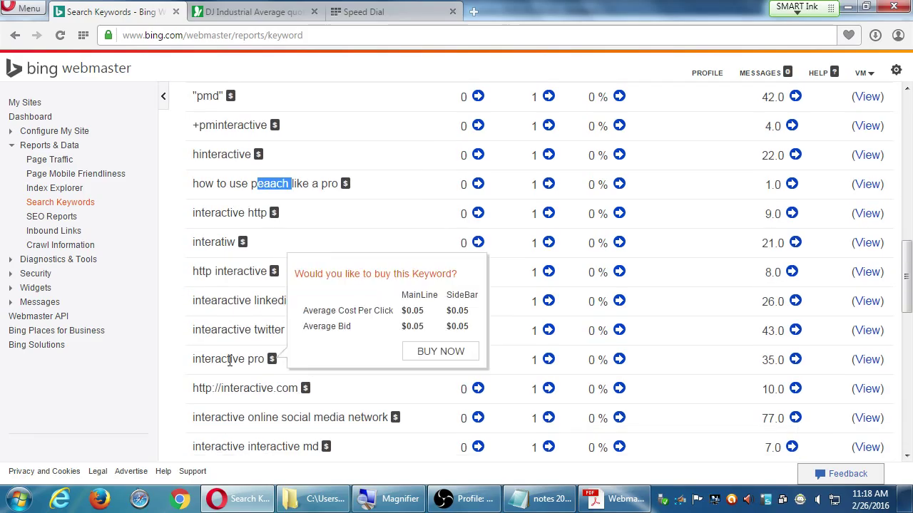
scroll(198, 364, down, 2)
scroll(198, 364, down, 1)
scroll(196, 362, down, 2)
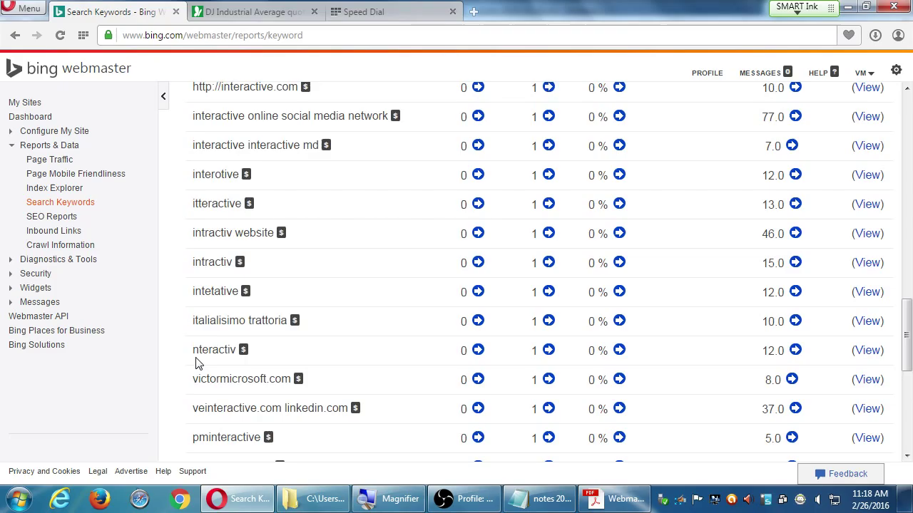
scroll(193, 362, down, 1)
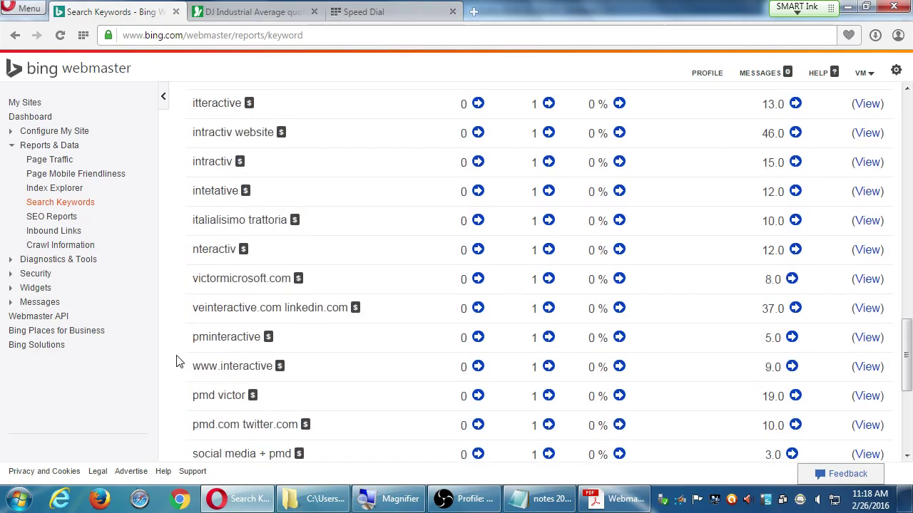
double_click(234, 394)
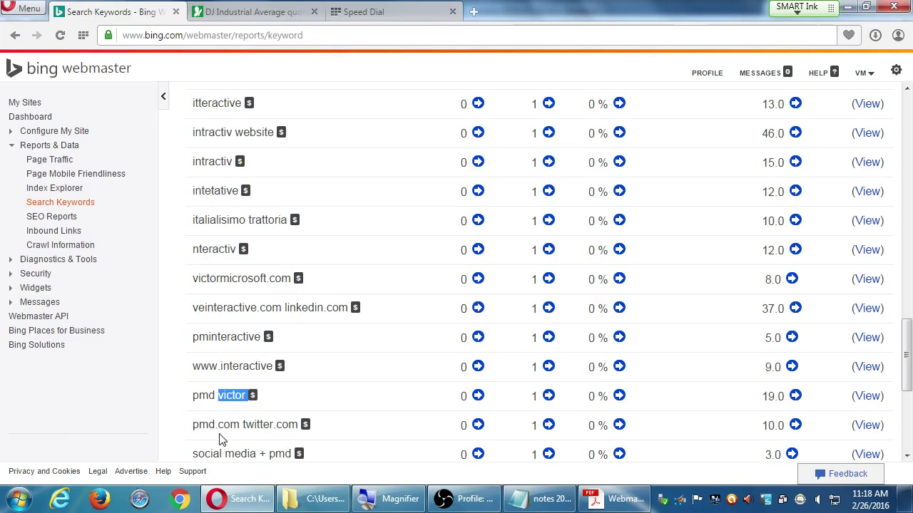
drag(206, 453, 237, 448)
scroll(242, 445, up, 2)
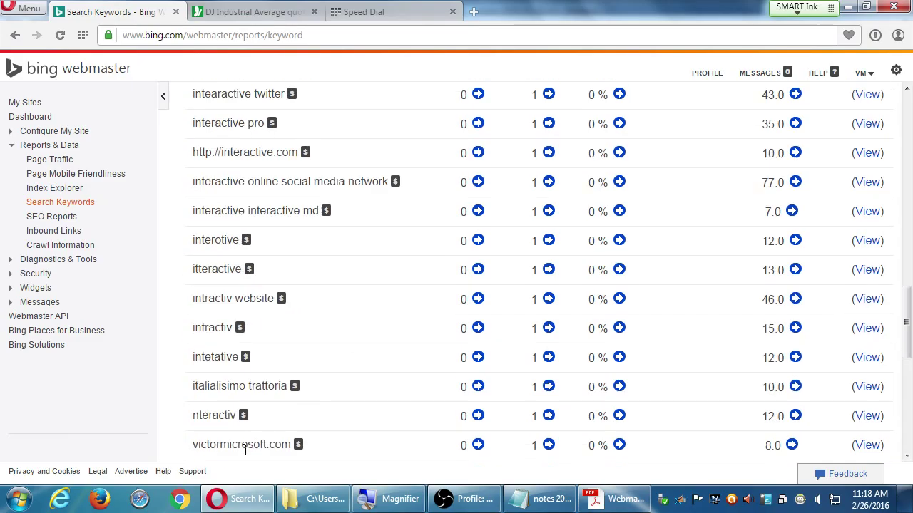
scroll(245, 445, up, 10)
scroll(247, 456, up, 10)
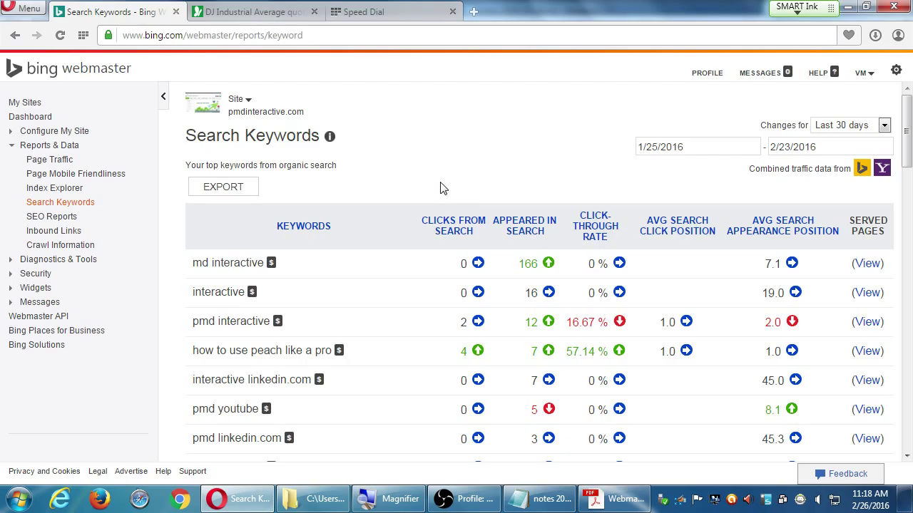
- Sort the keywords by click-through rate so 'how to use peach like a pro' (57.14%) leads
click(597, 230)
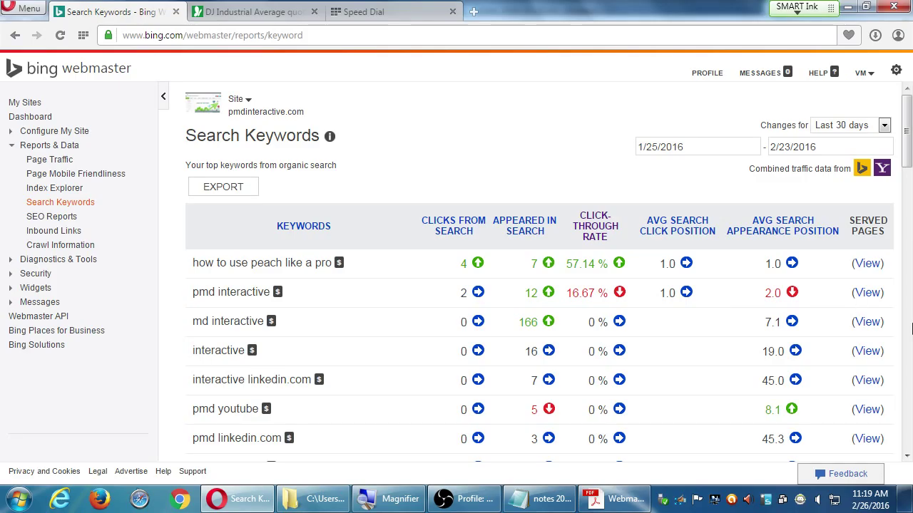
click(868, 265)
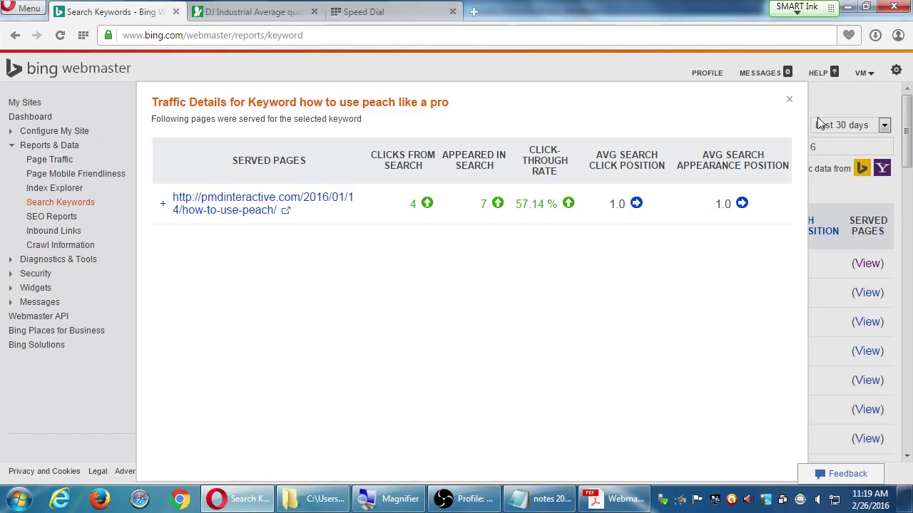
click(789, 99)
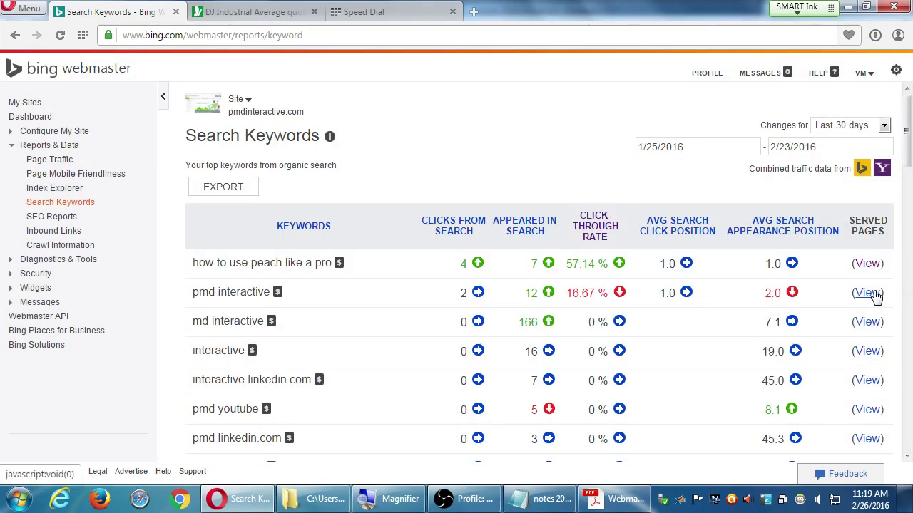
click(868, 293)
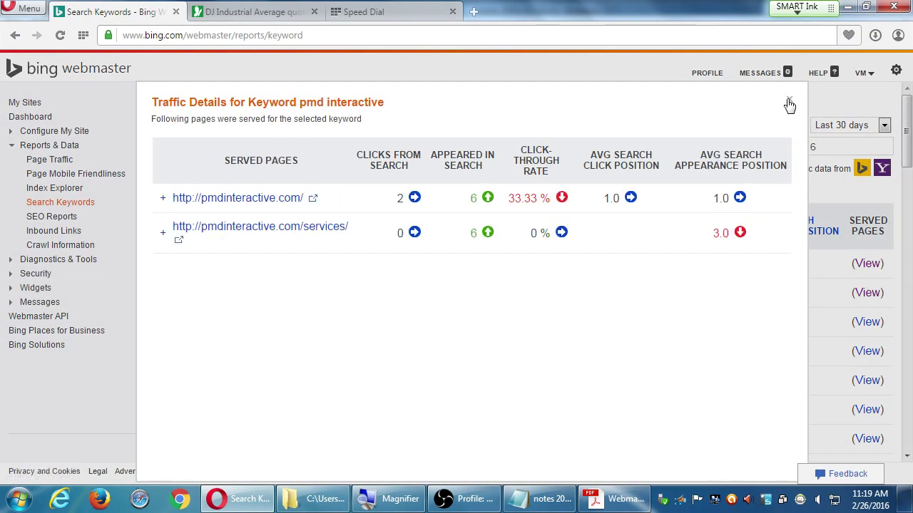
click(788, 100)
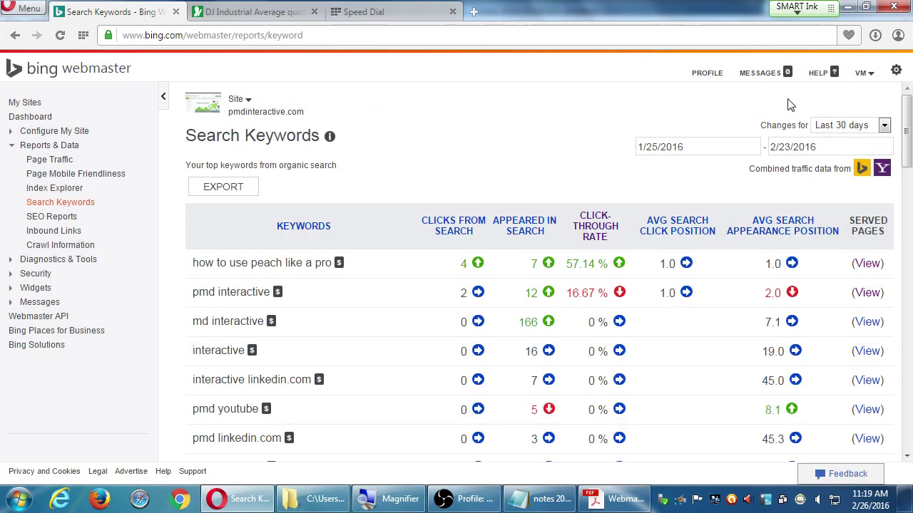
click(870, 265)
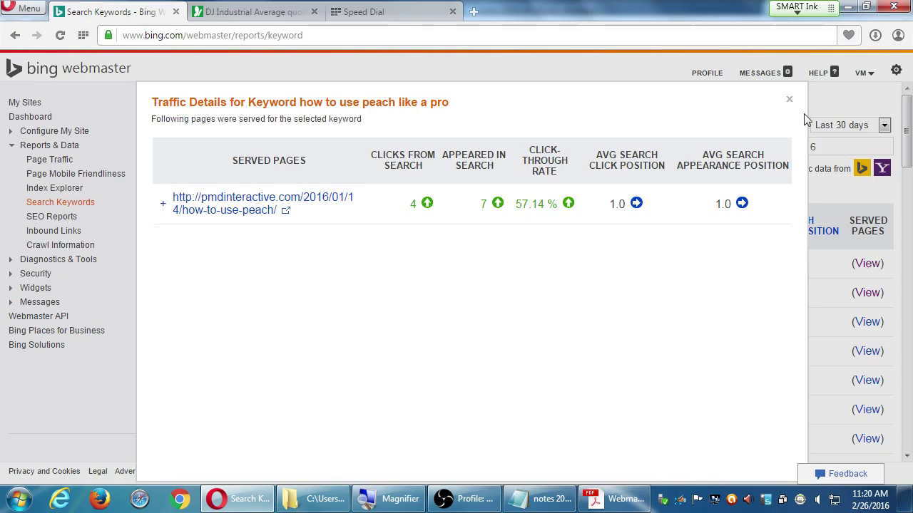
click(788, 100)
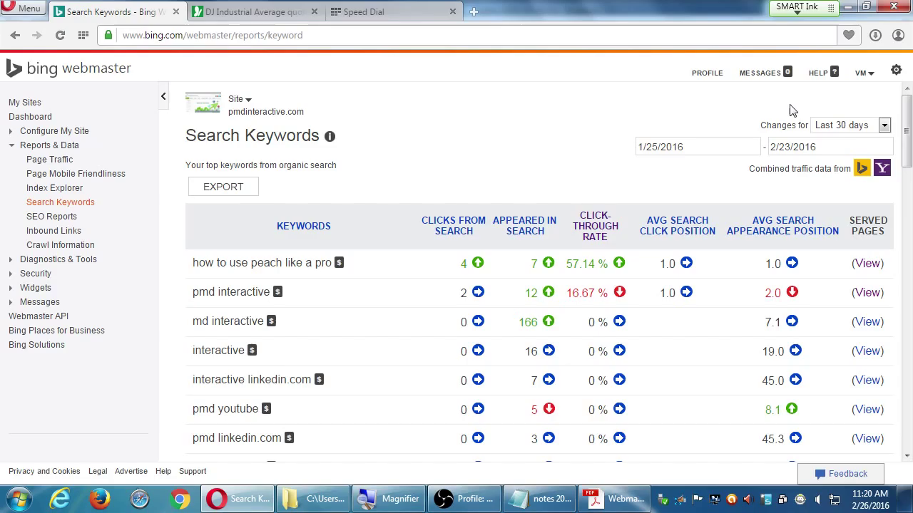
click(866, 293)
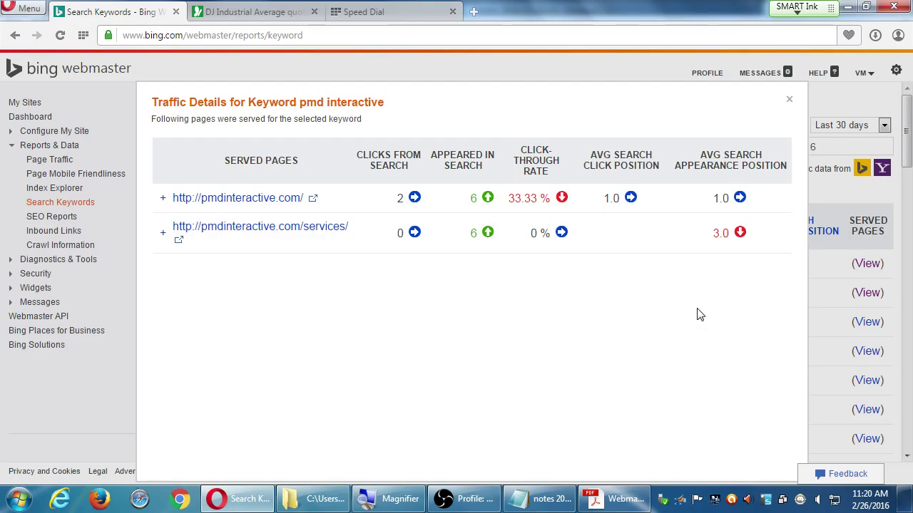
click(789, 99)
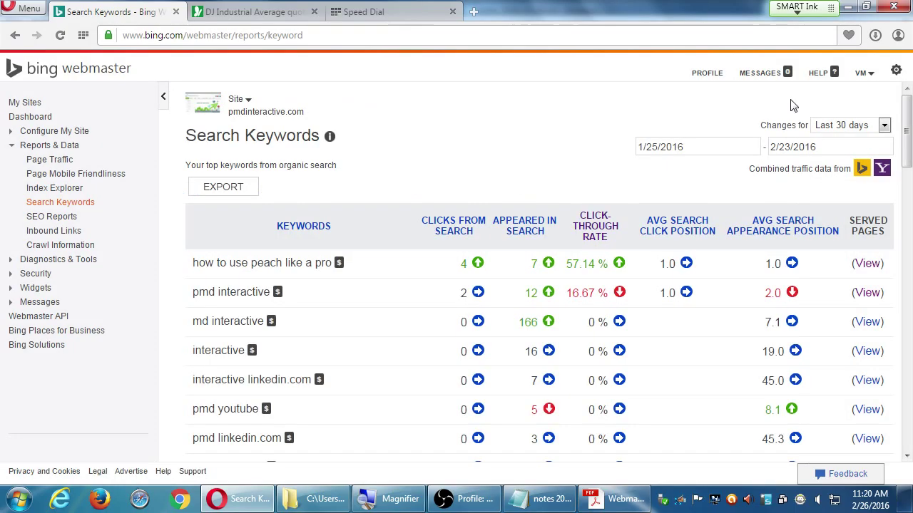
- Go back to the pmdinteractive.com Dashboard and scroll down to its Inbound Links summary
click(30, 117)
scroll(418, 171, down, 3)
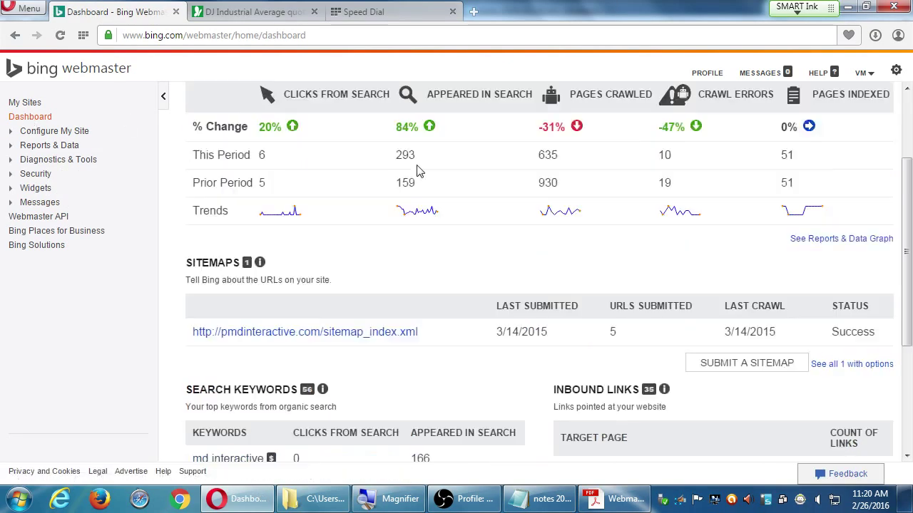
scroll(418, 171, down, 3)
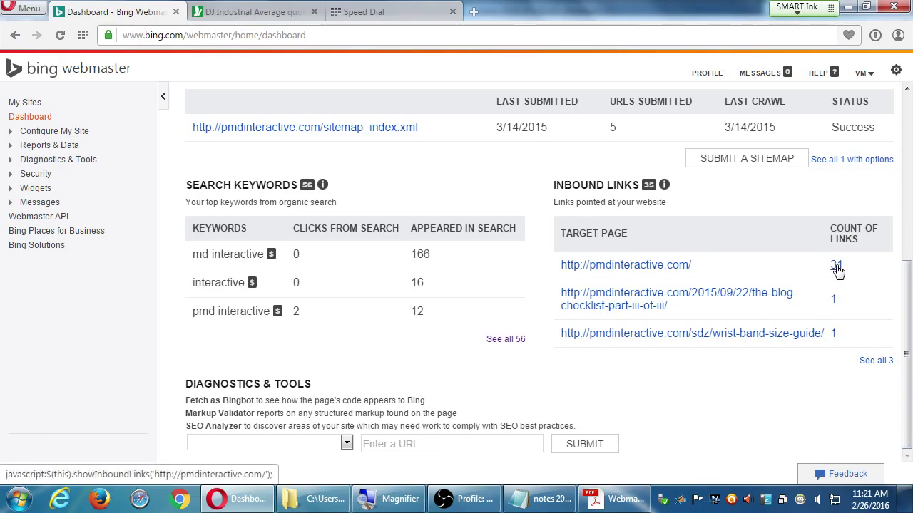
click(835, 265)
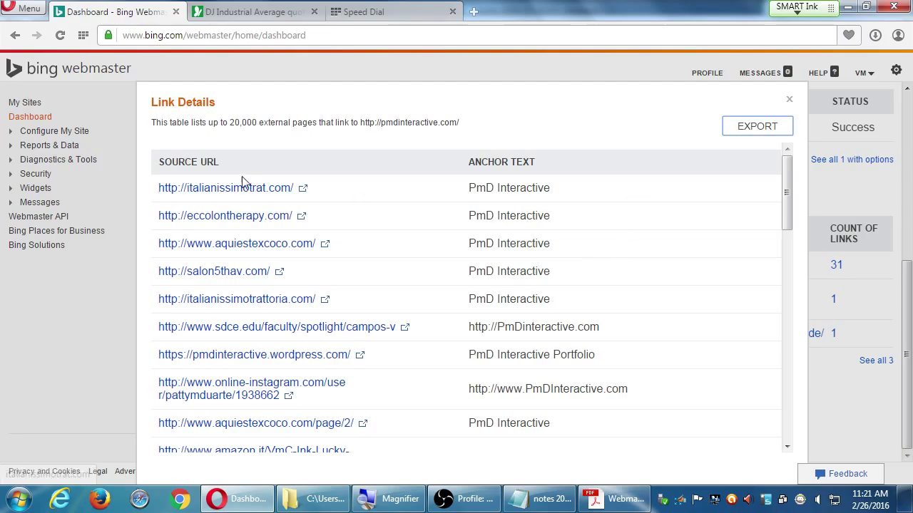
drag(472, 188, 544, 188)
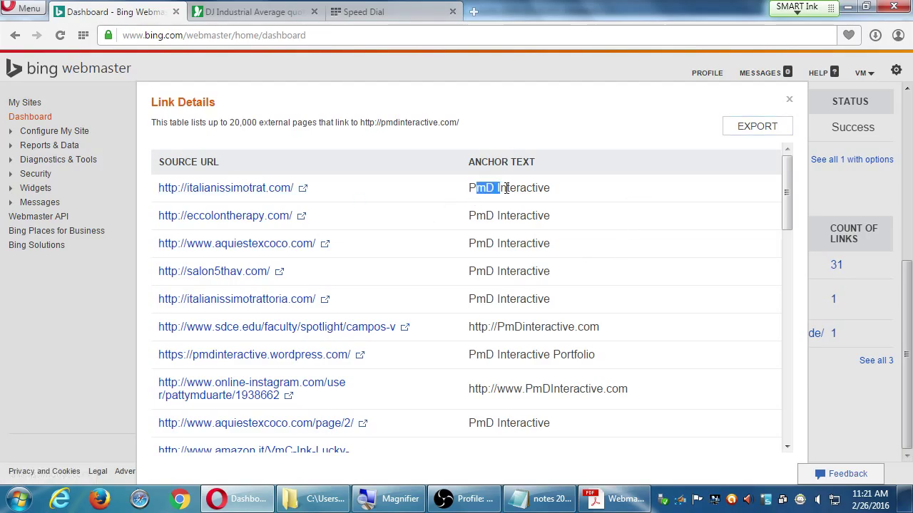
click(456, 231)
- Scroll through the linking pages, mostly anchored with 'PmD Interactive'
scroll(238, 319, down, 1)
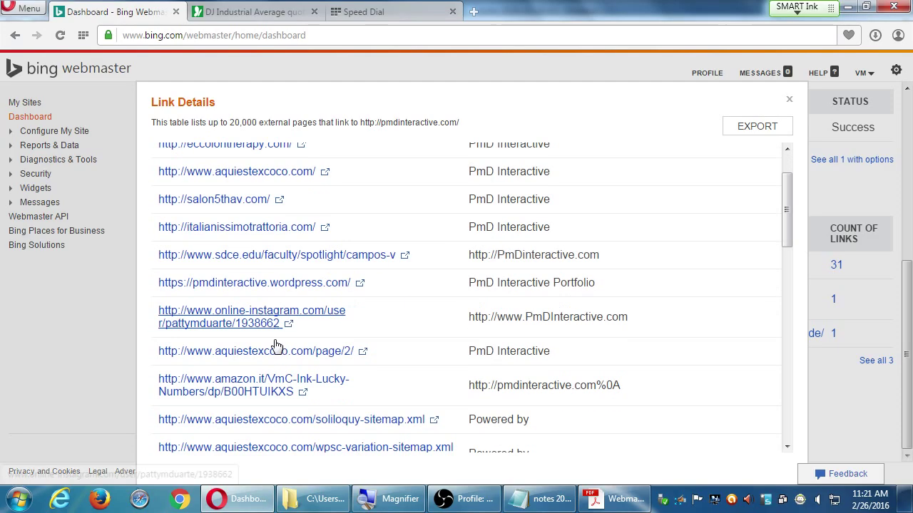
scroll(264, 308, down, 1)
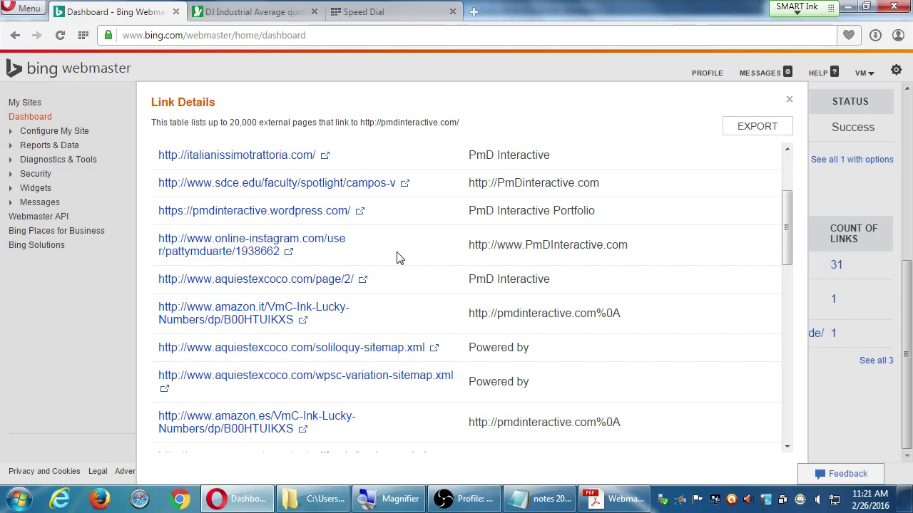
scroll(412, 262, down, 1)
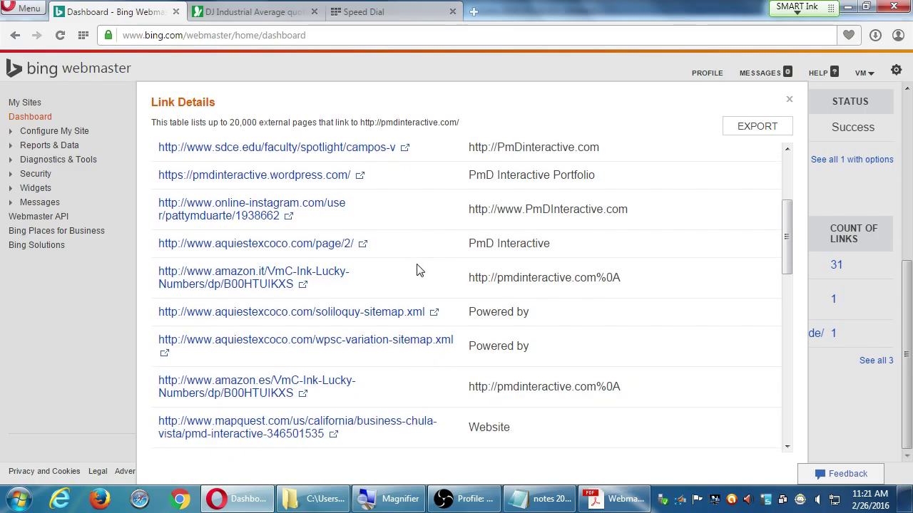
scroll(421, 271, down, 3)
scroll(422, 276, down, 2)
scroll(422, 276, down, 2)
scroll(442, 292, down, 3)
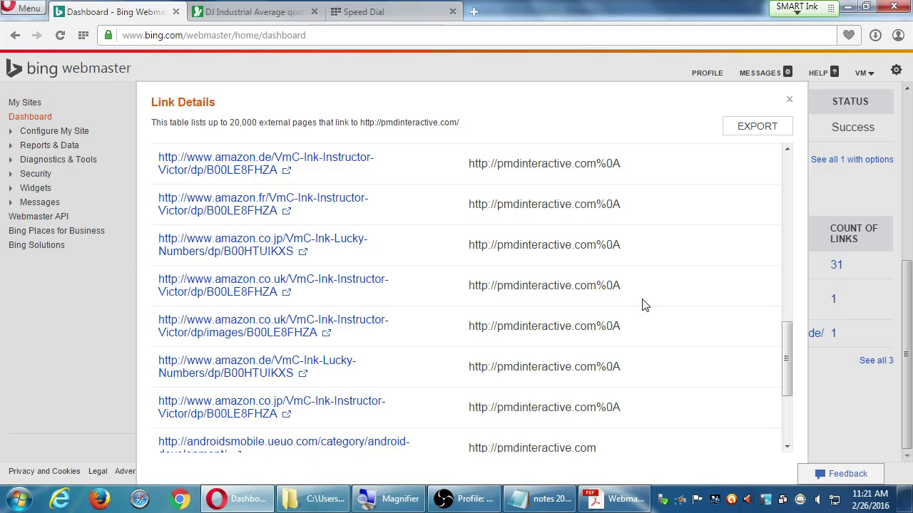
scroll(631, 274, up, 5)
scroll(631, 273, up, 10)
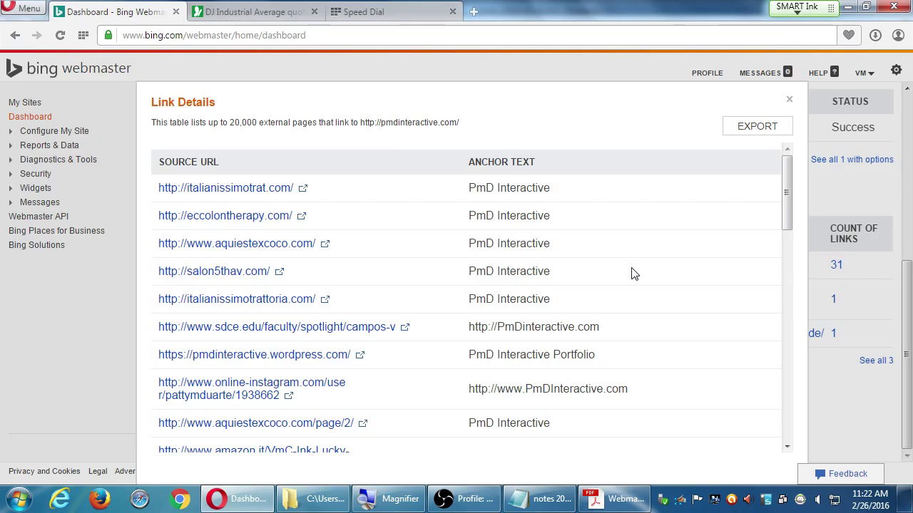
- Finish browsing the pmdinteractive.com linking pages, close Link Details and go to My Sites
scroll(631, 307, down, 5)
scroll(633, 322, down, 2)
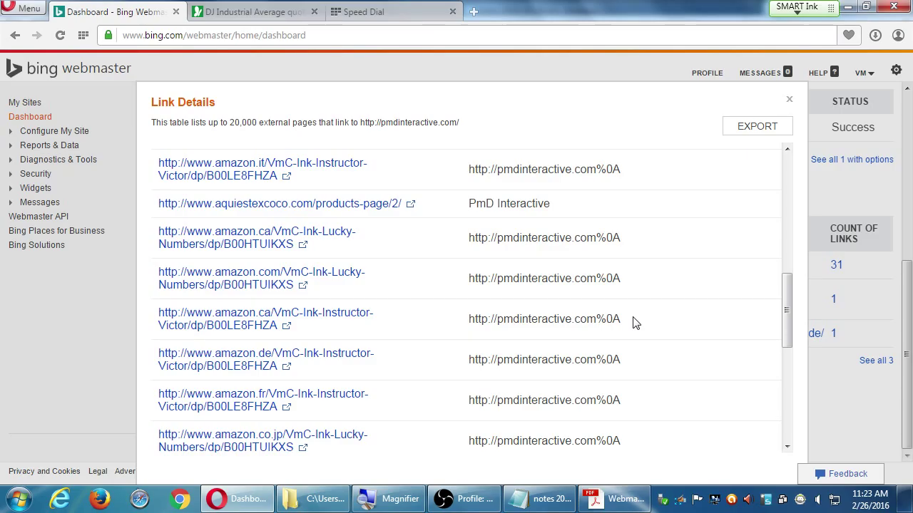
scroll(631, 336, down, 3)
scroll(599, 349, up, 5)
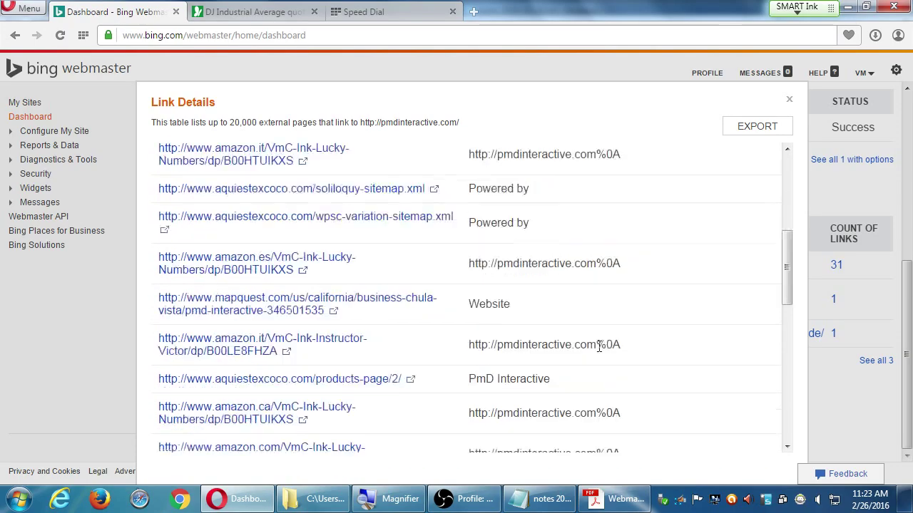
scroll(602, 346, down, 1)
scroll(607, 344, up, 5)
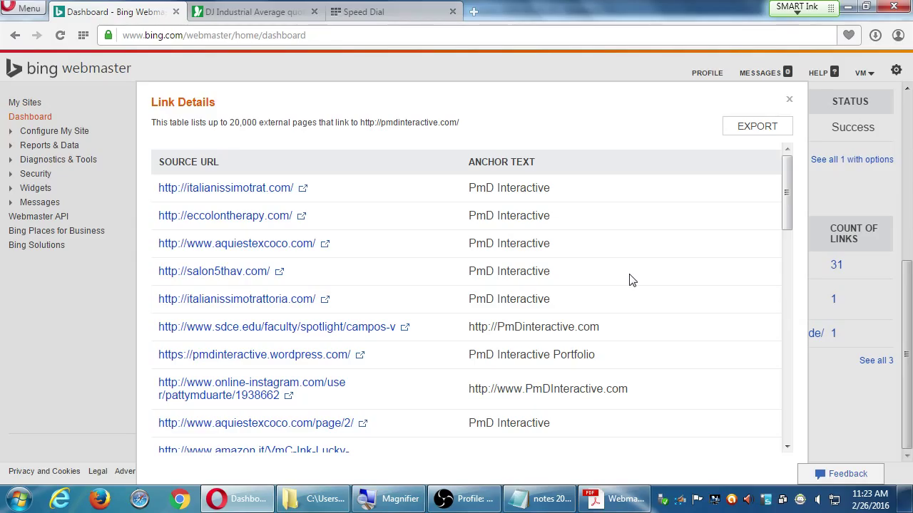
click(789, 99)
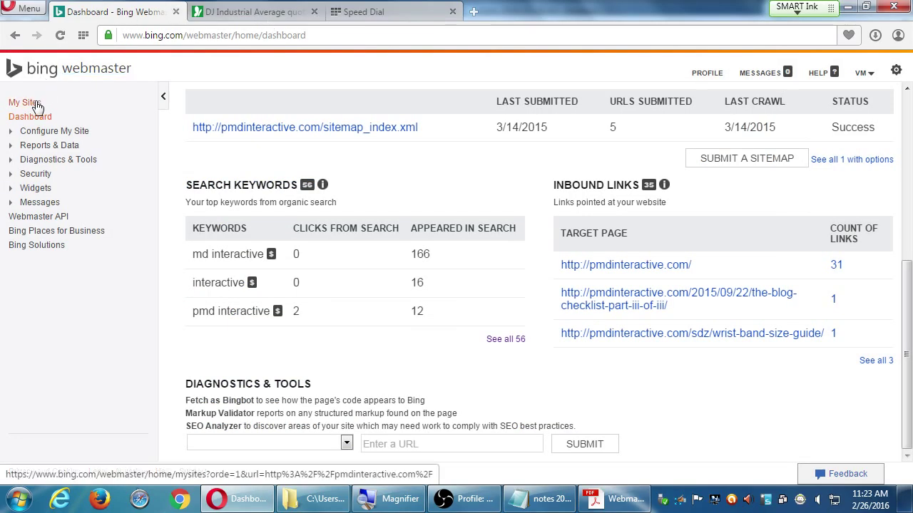
click(72, 78)
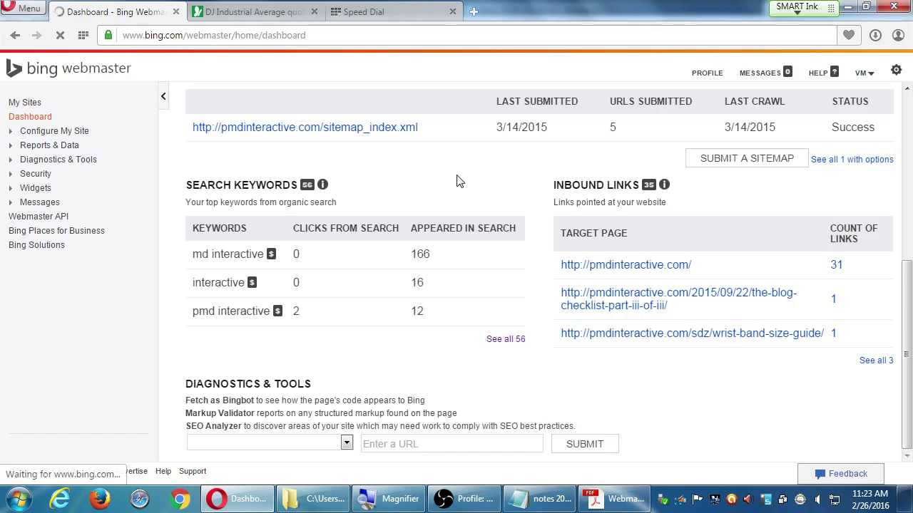
- Open aquiestexcoco.com's dashboard and its full Inbound Links report, led by the homepage's 614 links
scroll(492, 254, down, 10)
scroll(495, 257, down, 10)
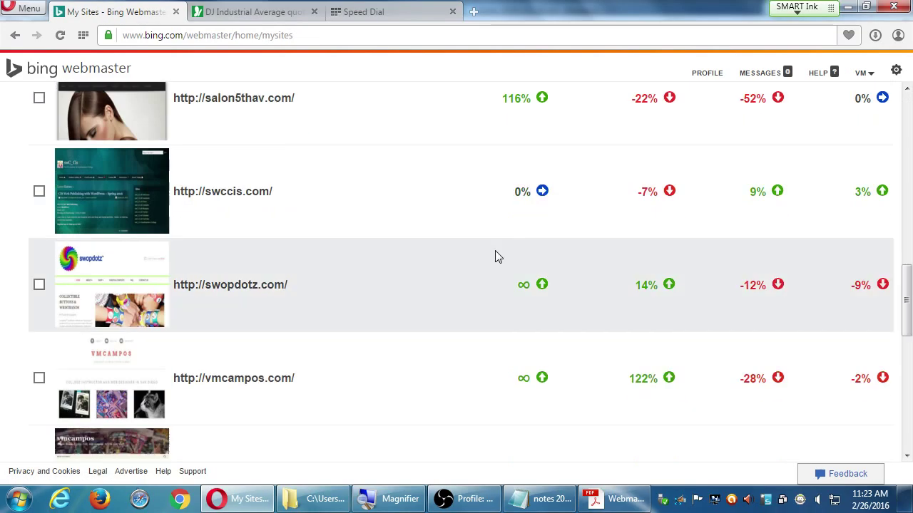
scroll(500, 257, down, 3)
scroll(499, 258, down, 2)
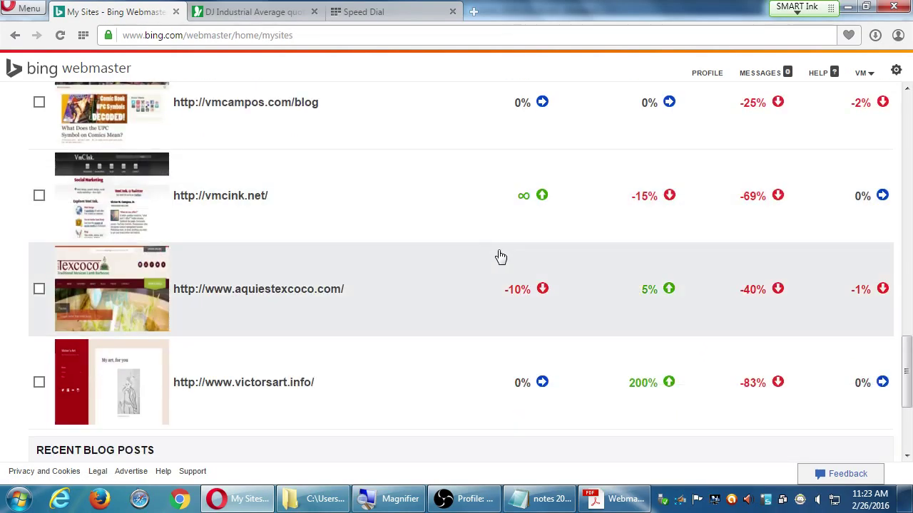
click(240, 293)
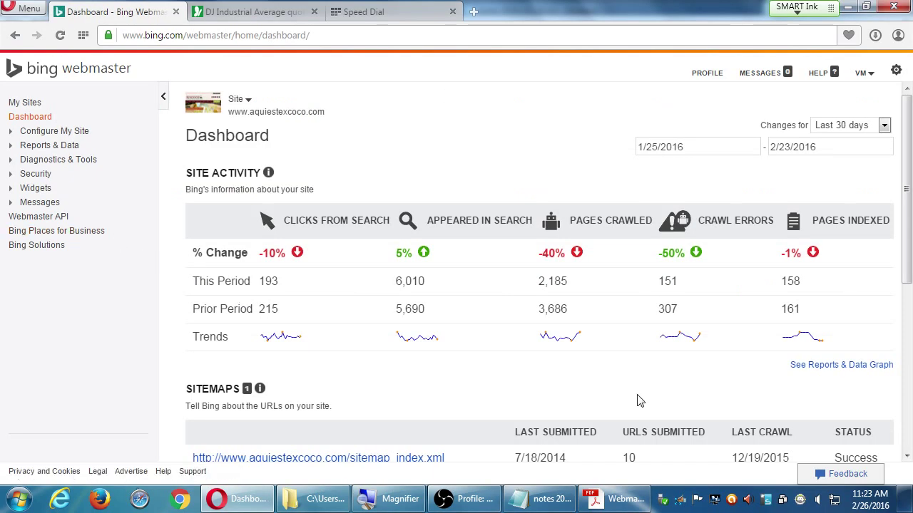
scroll(642, 403, down, 5)
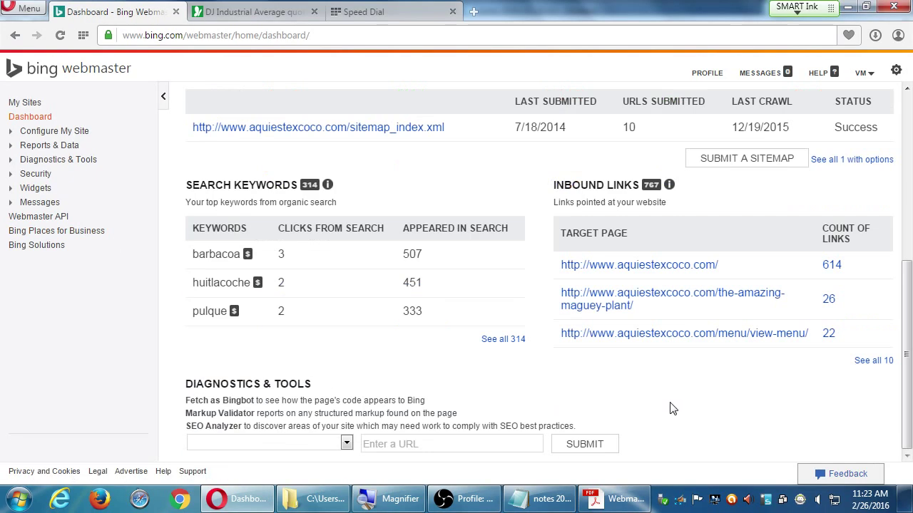
click(874, 361)
scroll(856, 371, down, 5)
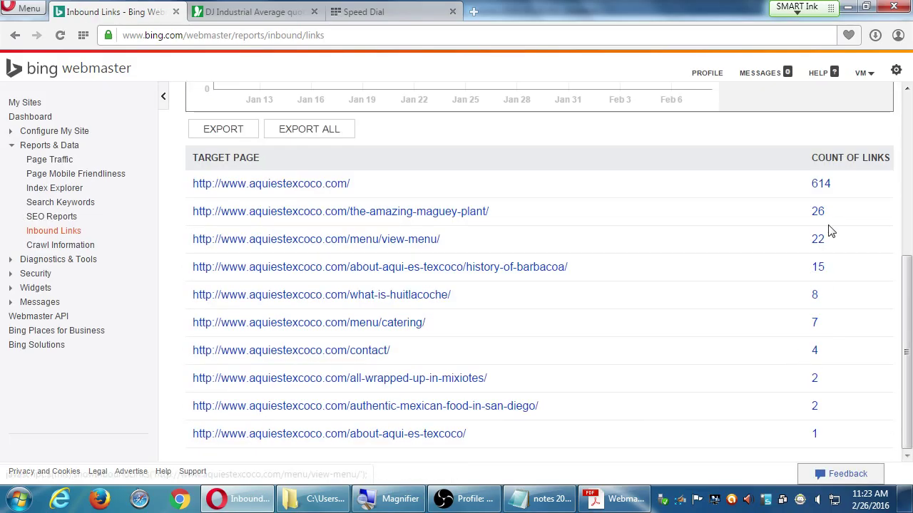
- Browse the pages linking to aquiestexcoco.com's homepage, like latimes.com and kcrw.com, then open a new tab
click(821, 184)
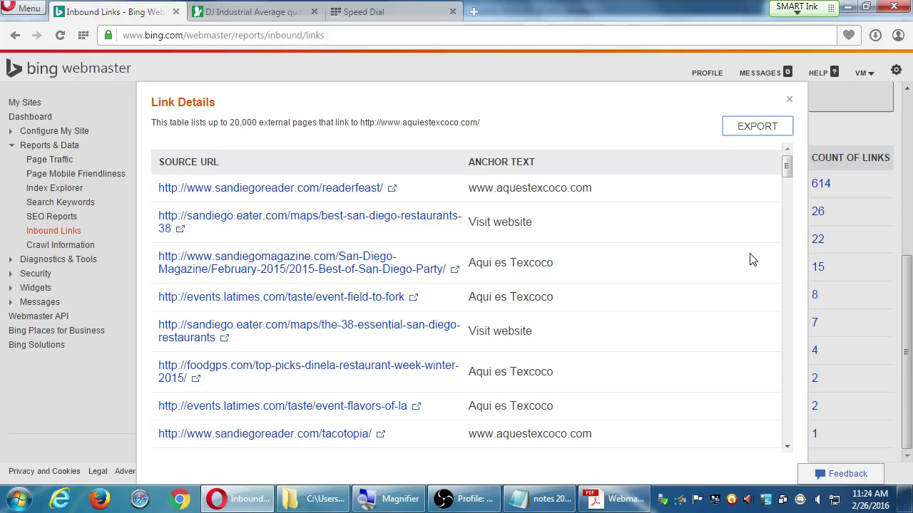
click(786, 341)
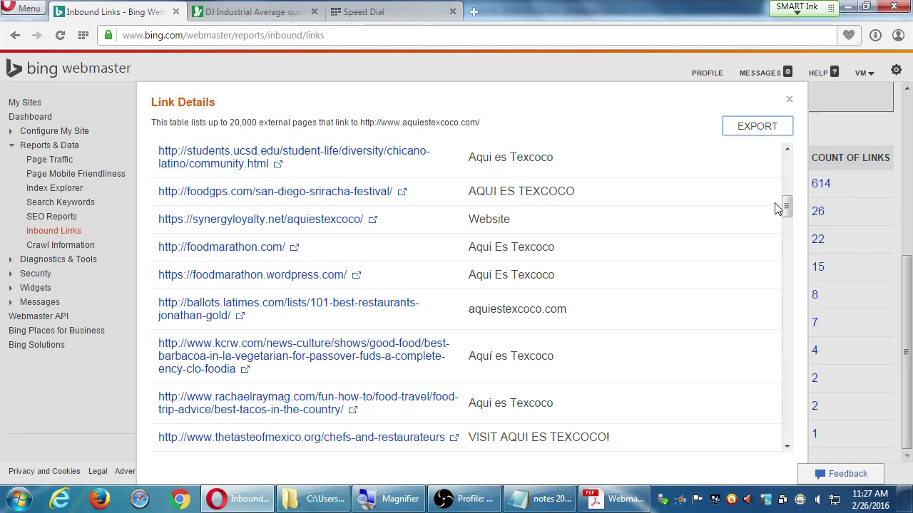
drag(787, 207, 786, 222)
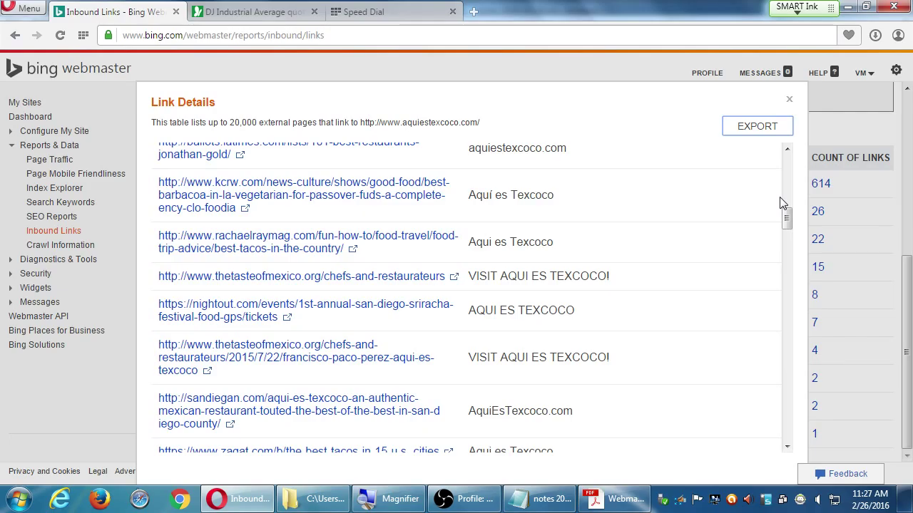
key(ctrl+t)
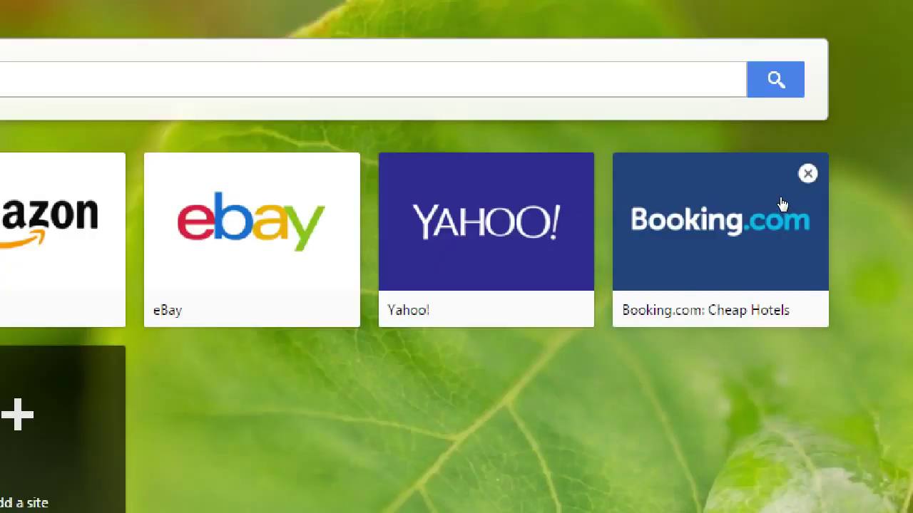
- Enter 'brandgfx.com <-- Blog << Comprehensive' in the new tab's address bar without loading it
text(brandgfx.com)
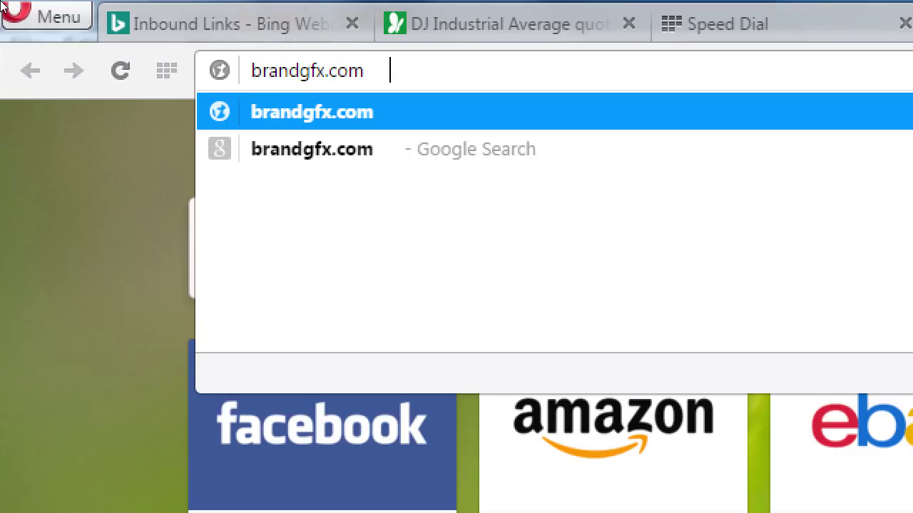
text(     <--  Blo)
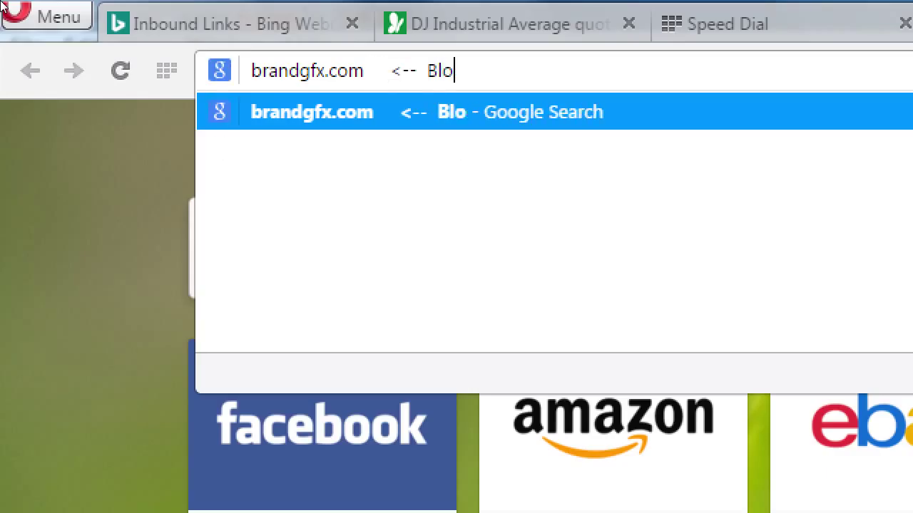
text(g <<)
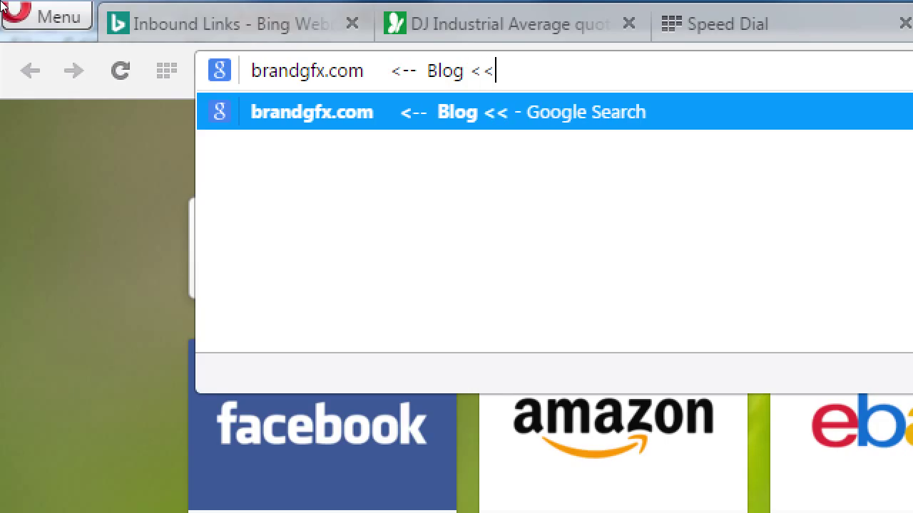
text( Compre)
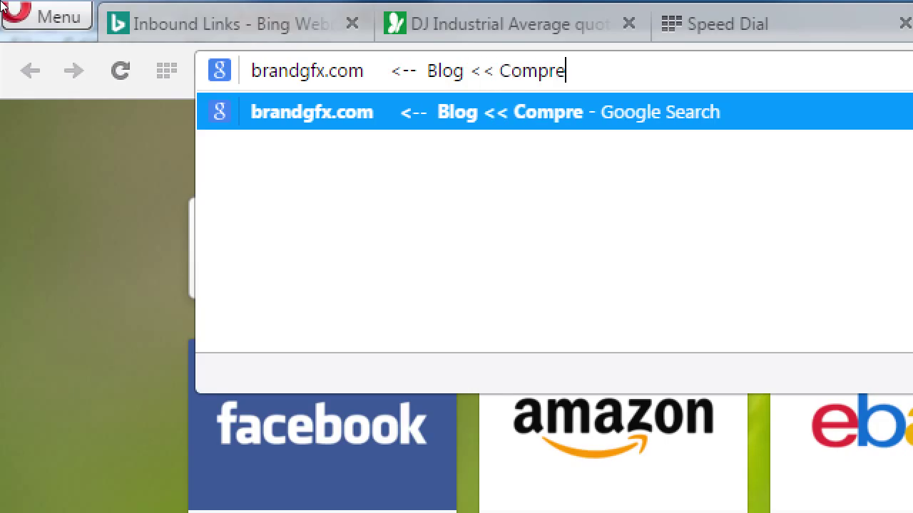
text(hensive)
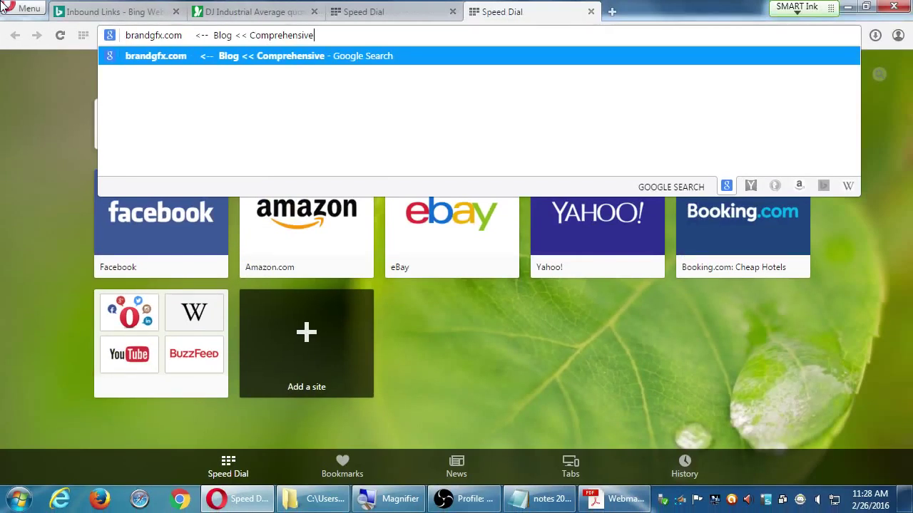
- Return to aquiestexcoco.com's link details and browse down to zagat.com and sandiegoreader.com entries
click(107, 12)
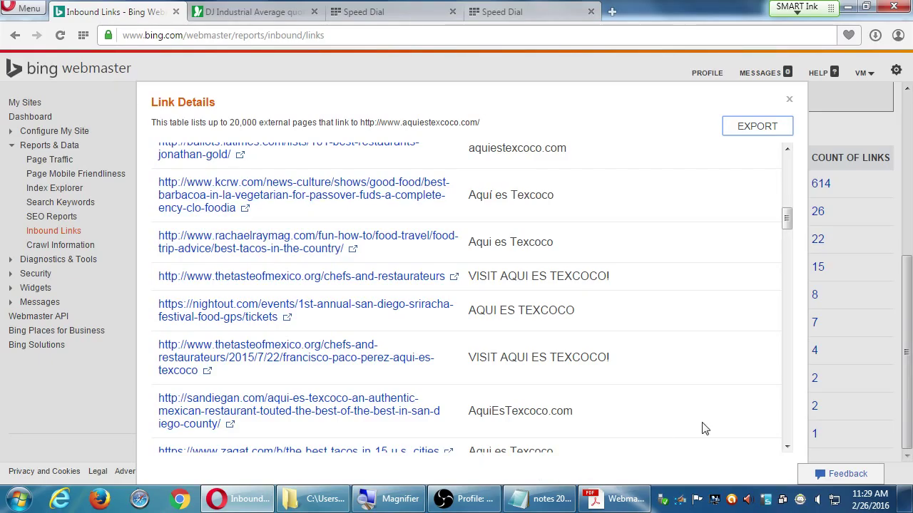
click(787, 423)
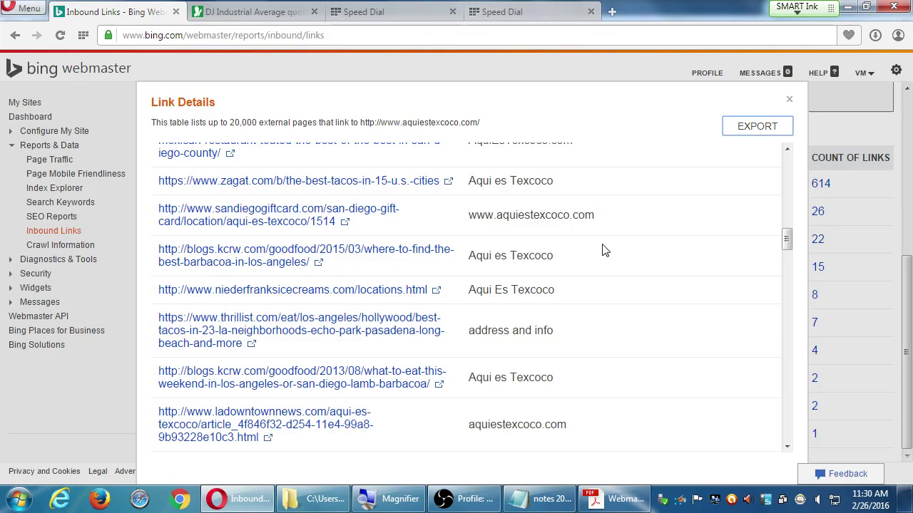
scroll(708, 412, down, 5)
- Scroll to the end of page 1 of 7, ending with fivespicepantry.com, and close Link Details
scroll(708, 414, down, 5)
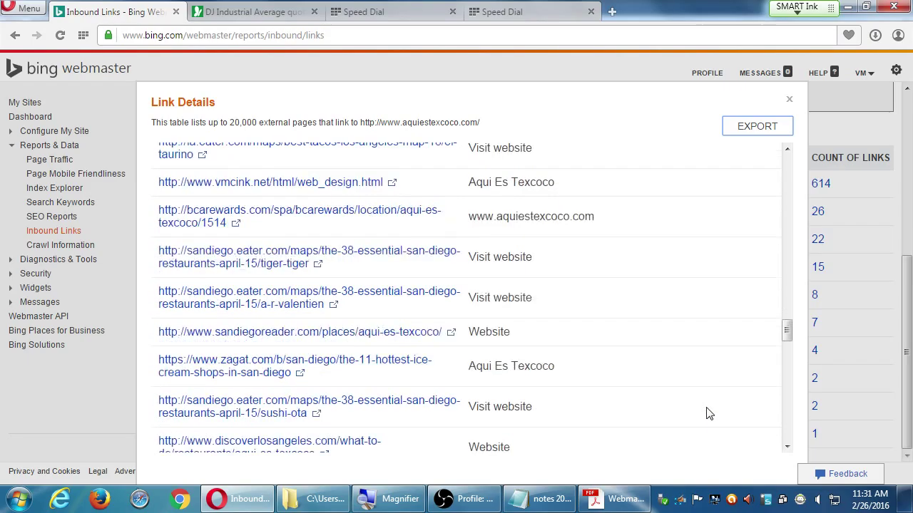
scroll(708, 414, down, 4)
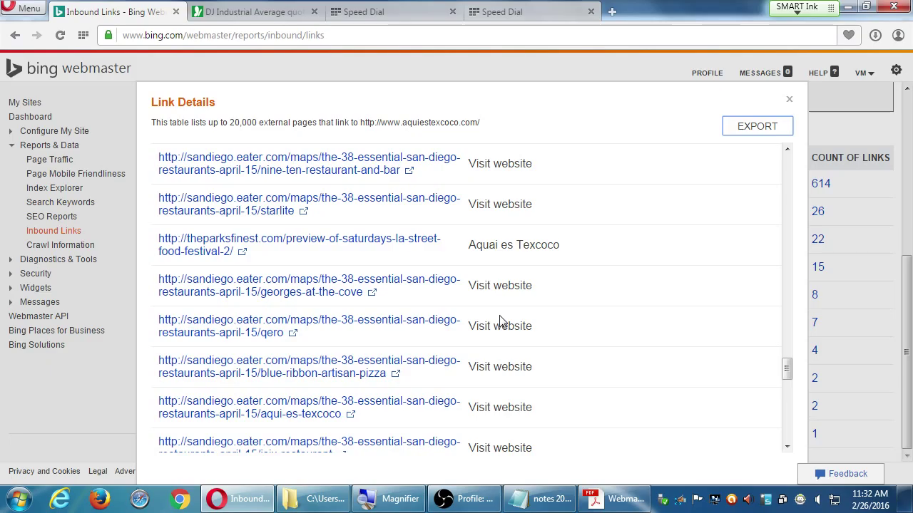
click(788, 437)
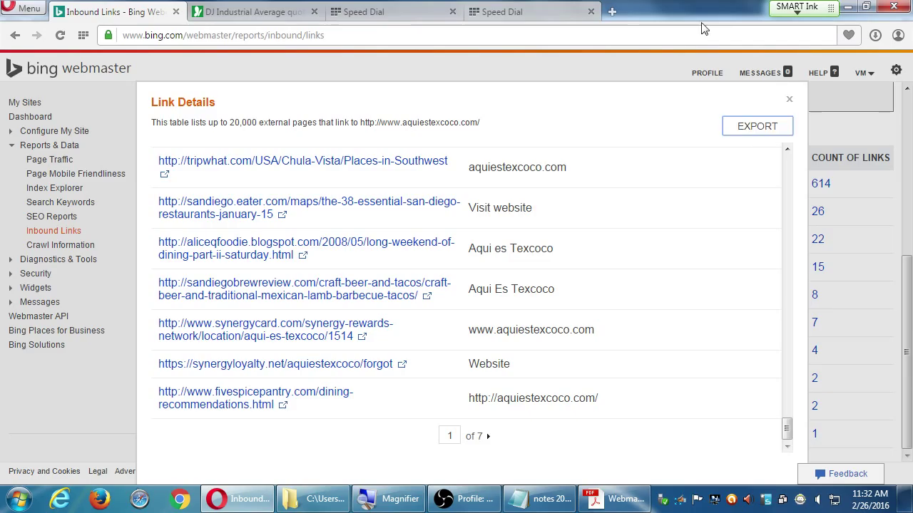
click(788, 99)
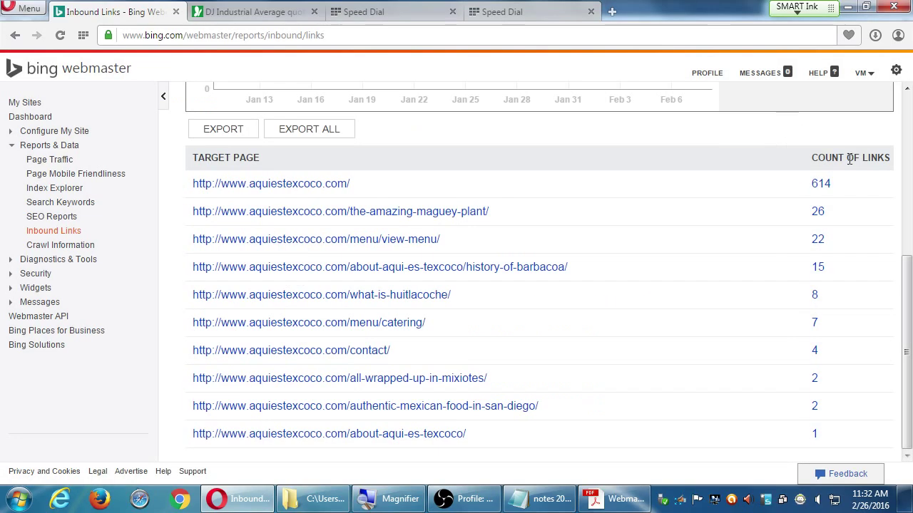
scroll(911, 125, up, 5)
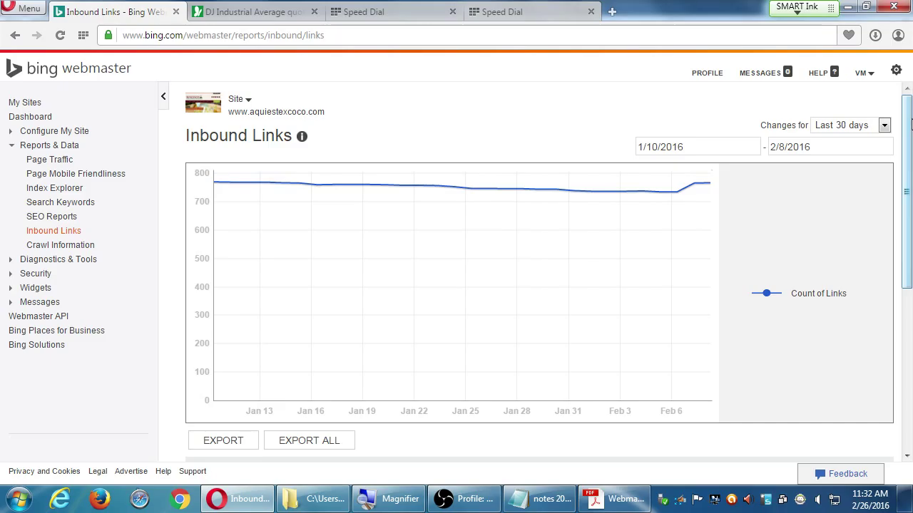
scroll(860, 185, down, 3)
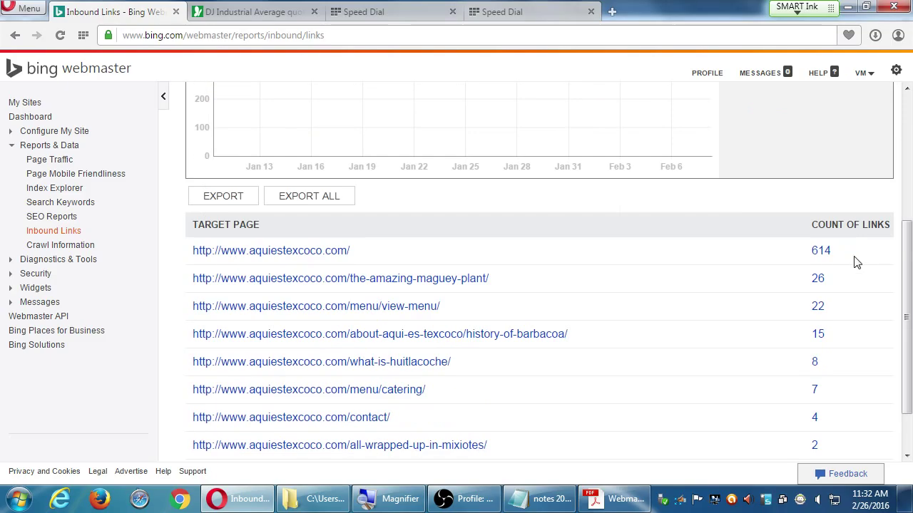
scroll(856, 262, down, 1)
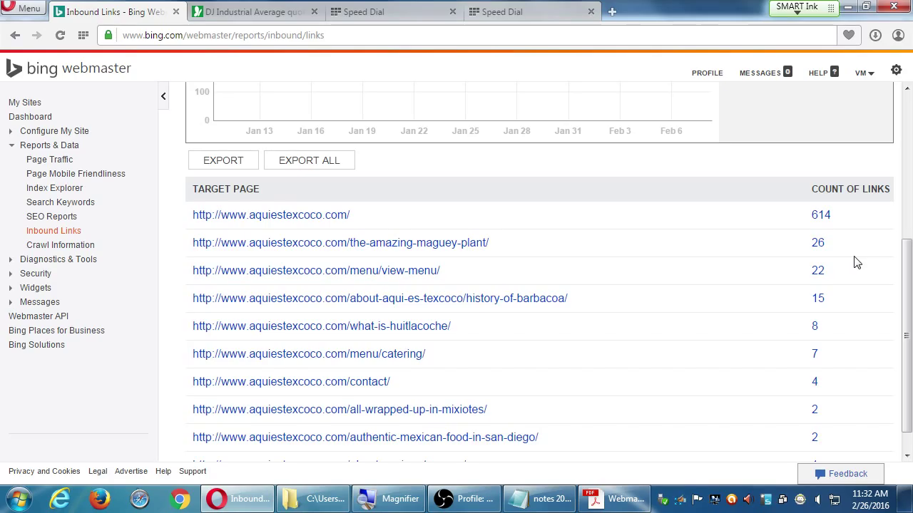
scroll(629, 325, up, 4)
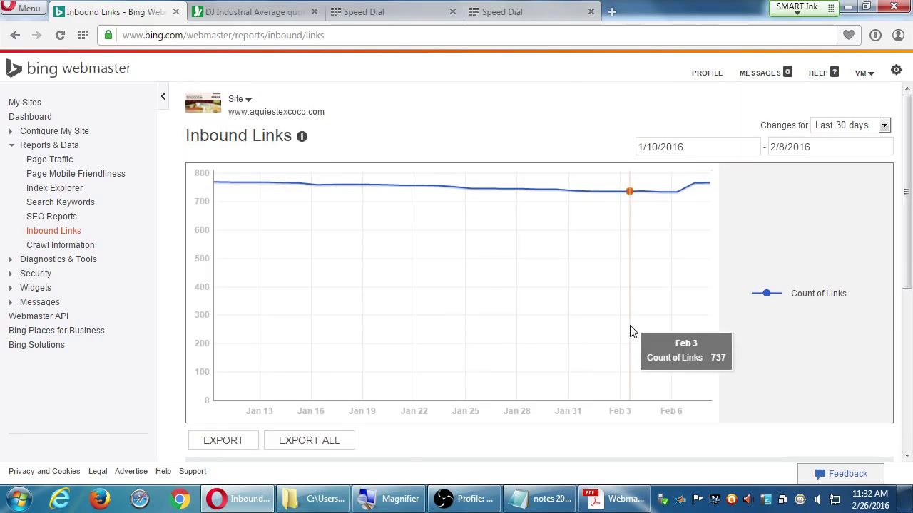
- Return to aquiestexcoco.com's Dashboard, showing clicks down 10% and search appearances up 5%
click(35, 117)
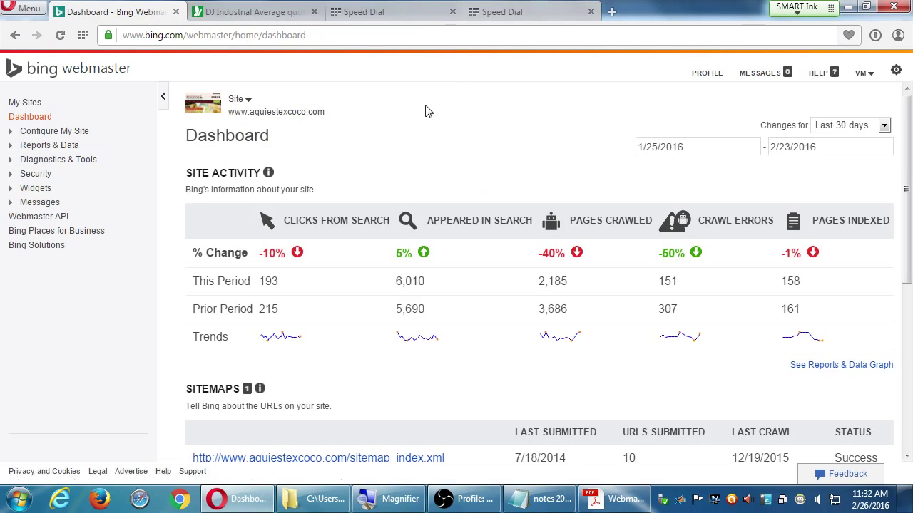